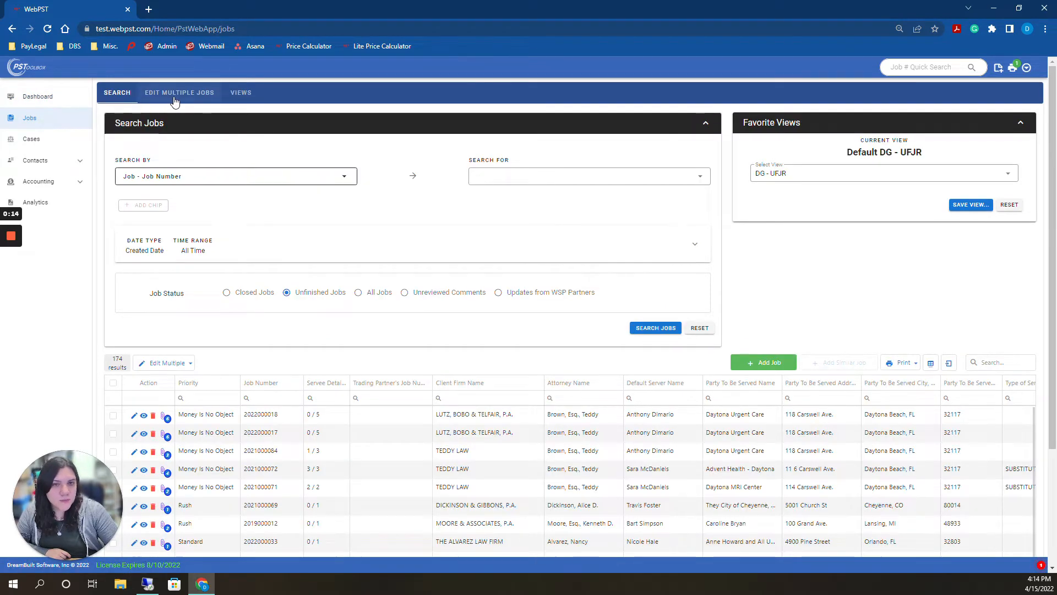
Step: Open the multiple-job editor and add jobs 25 and 26 to its job list
{"action": "left_click", "coordinate": [175, 101]}
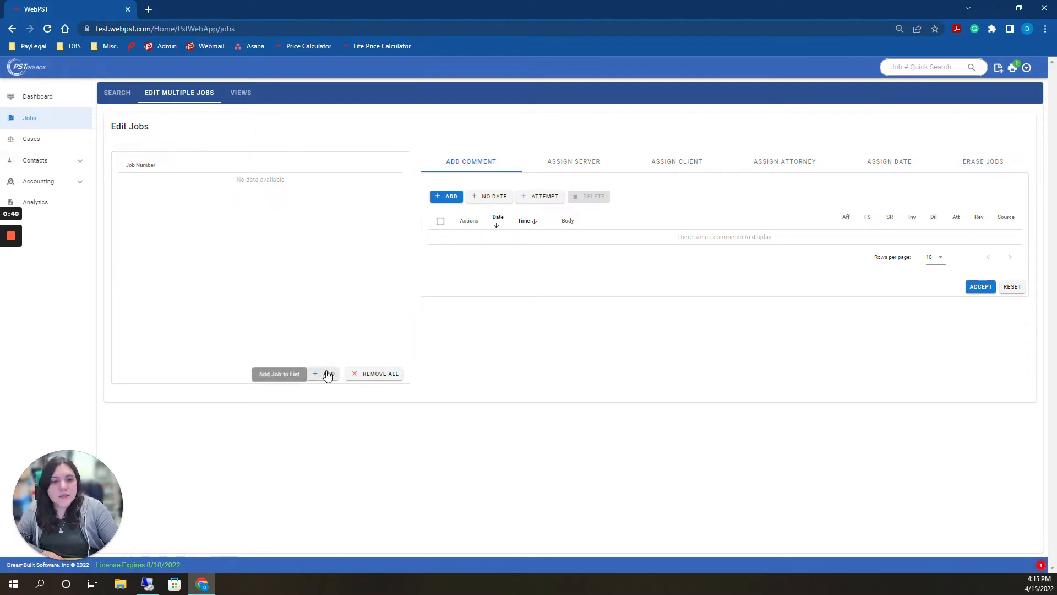
{"action": "left_click", "coordinate": [326, 377]}
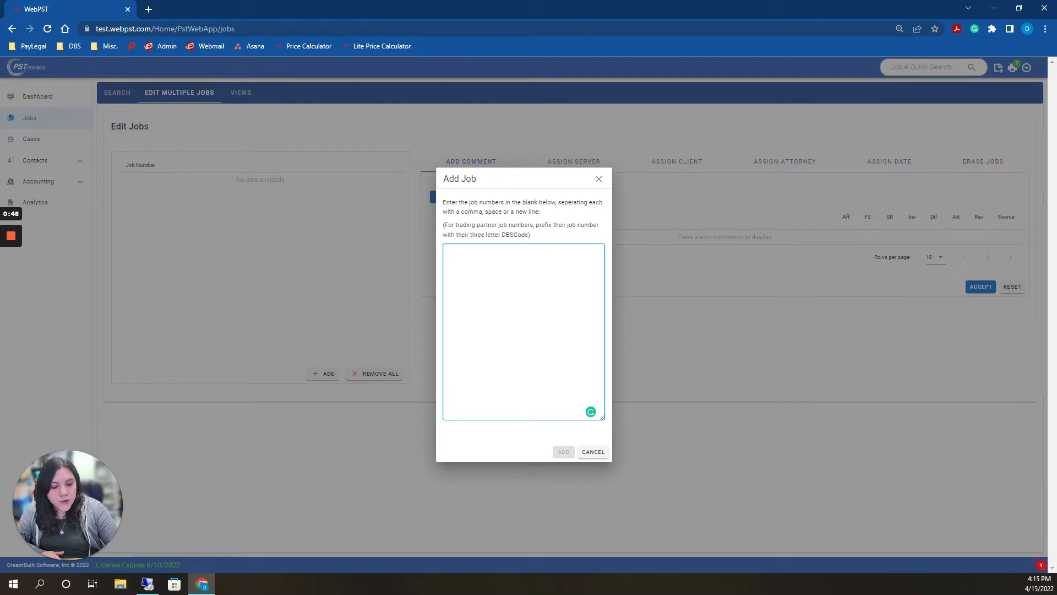
{"action": "type", "text": "25"}
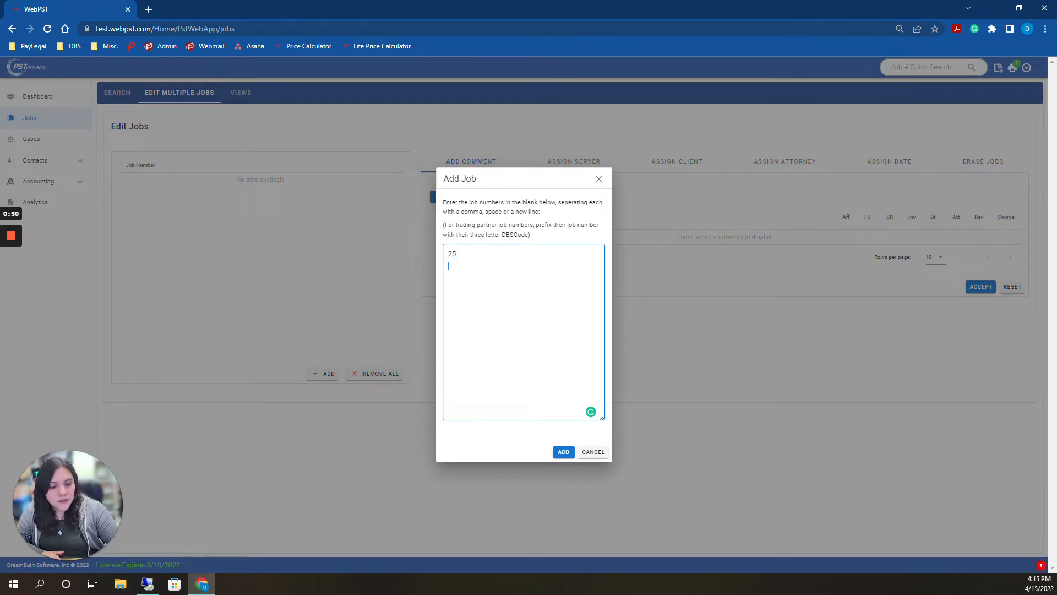
{"action": "left_click", "coordinate": [558, 455]}
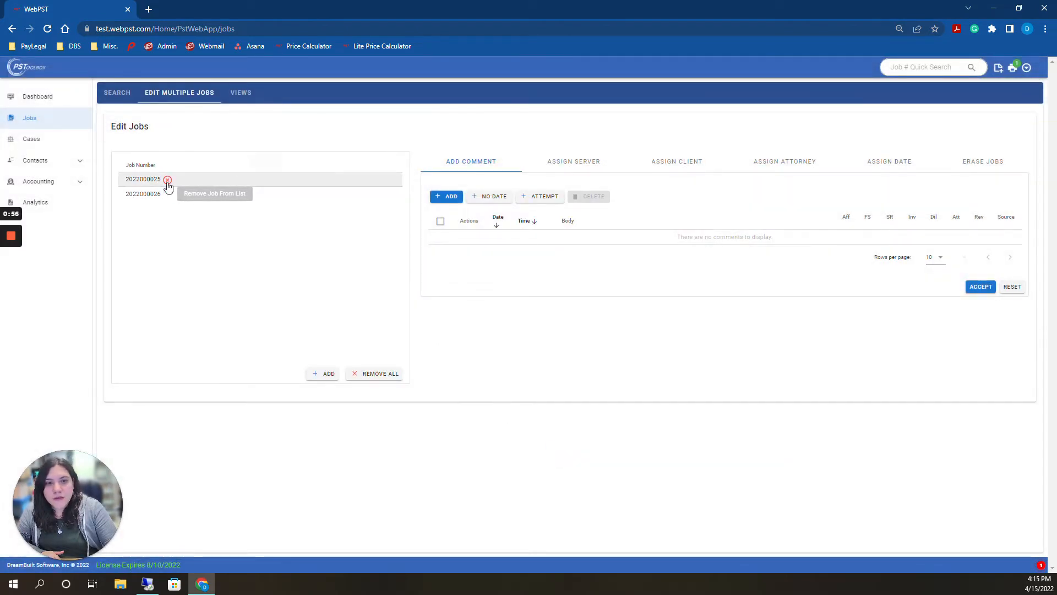
Step: Remove job 25 from the list of jobs being edited and add it back
{"action": "left_click", "coordinate": [168, 181]}
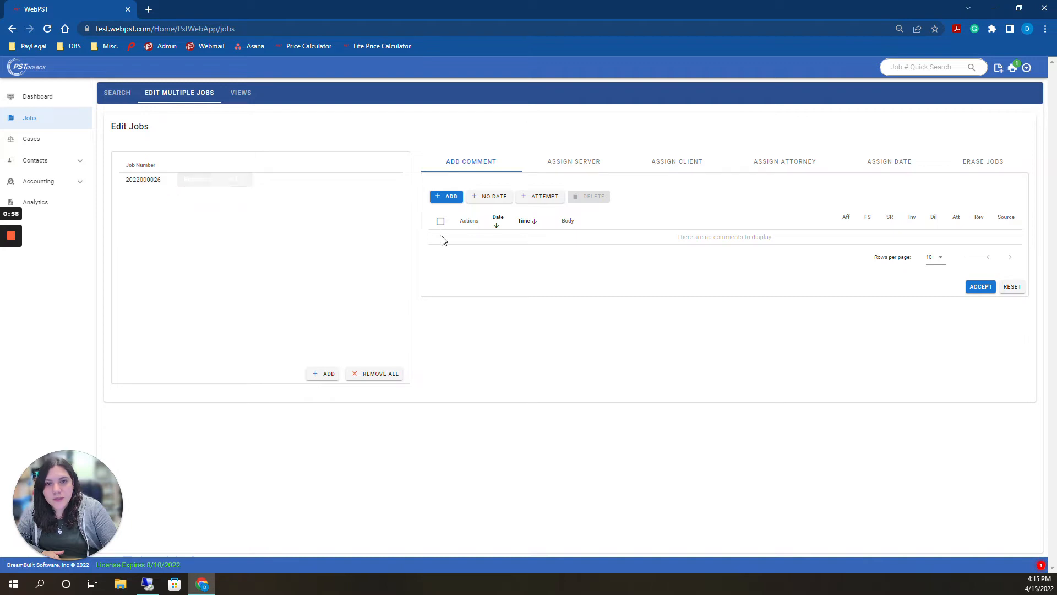
{"action": "left_click", "coordinate": [328, 374]}
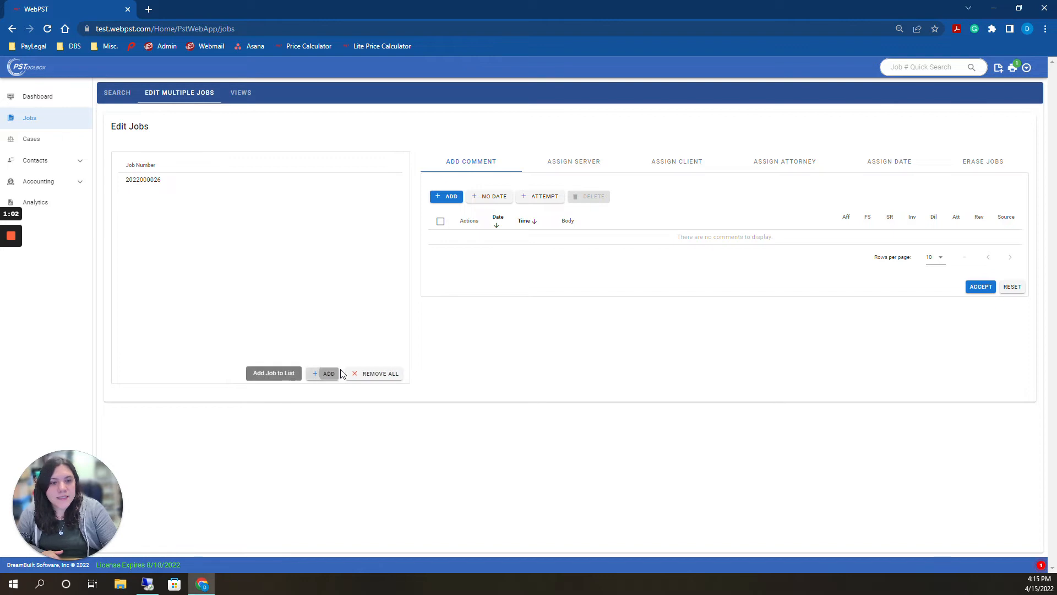
{"action": "type", "text": "25"}
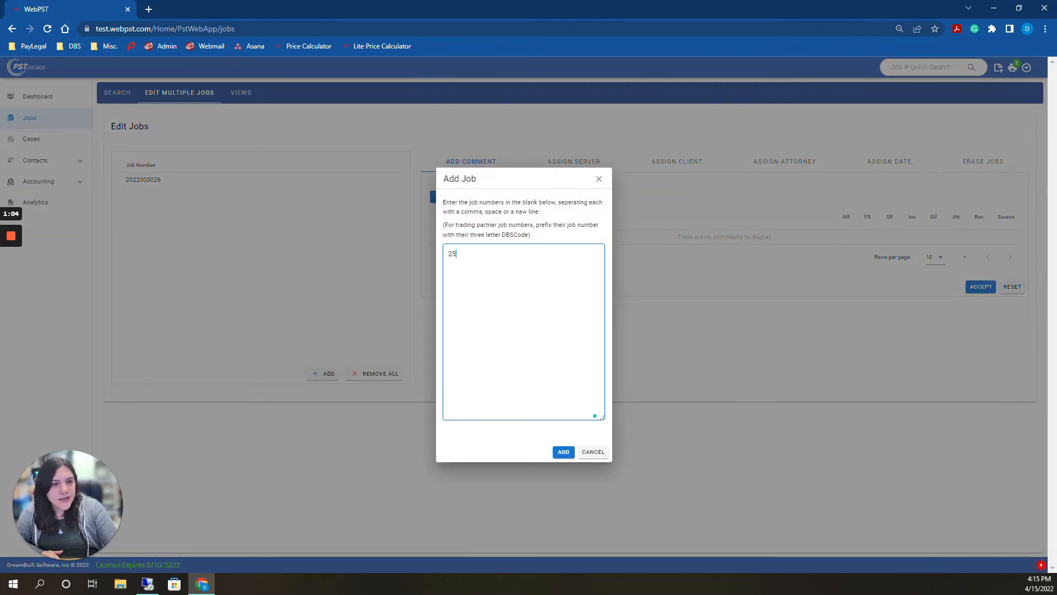
{"action": "left_click", "coordinate": [562, 449]}
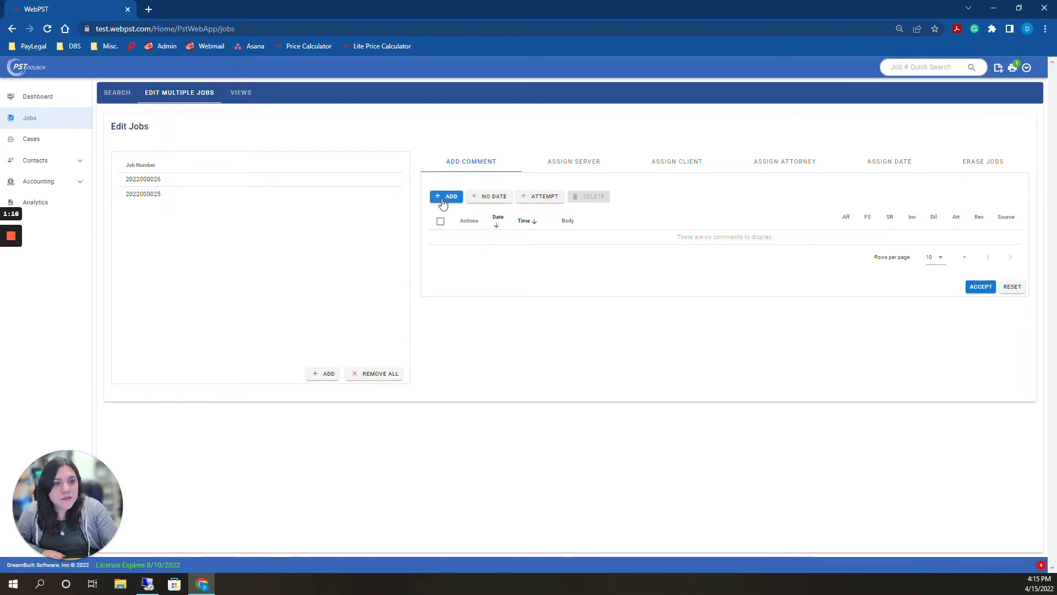
Step: Add the comment "Client called and requested for service to be stoped." for all servees and save it to both listed jobs
{"action": "left_click", "coordinate": [444, 198]}
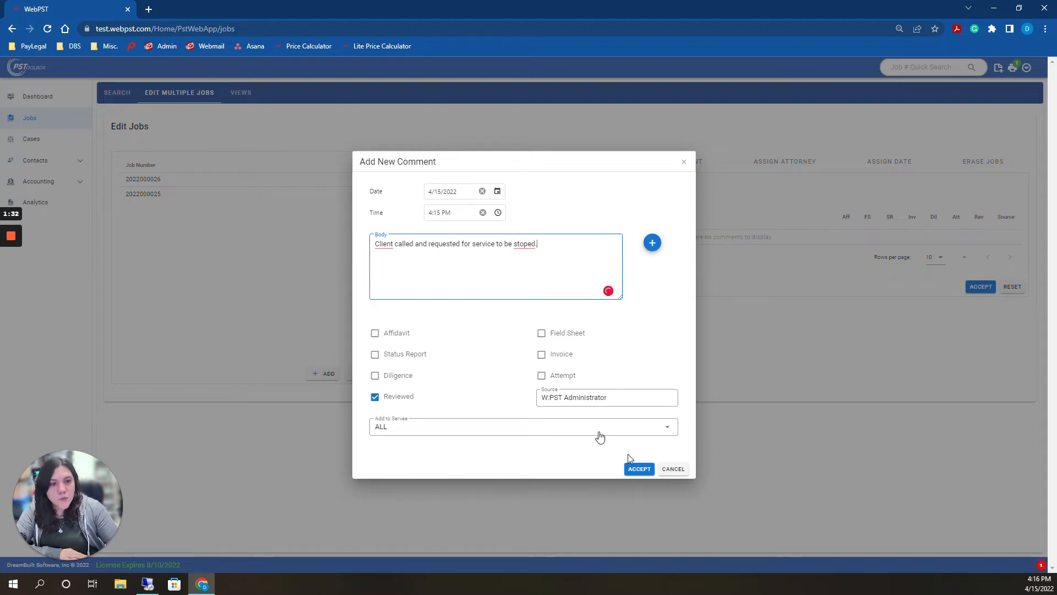
{"action": "left_click", "coordinate": [642, 470]}
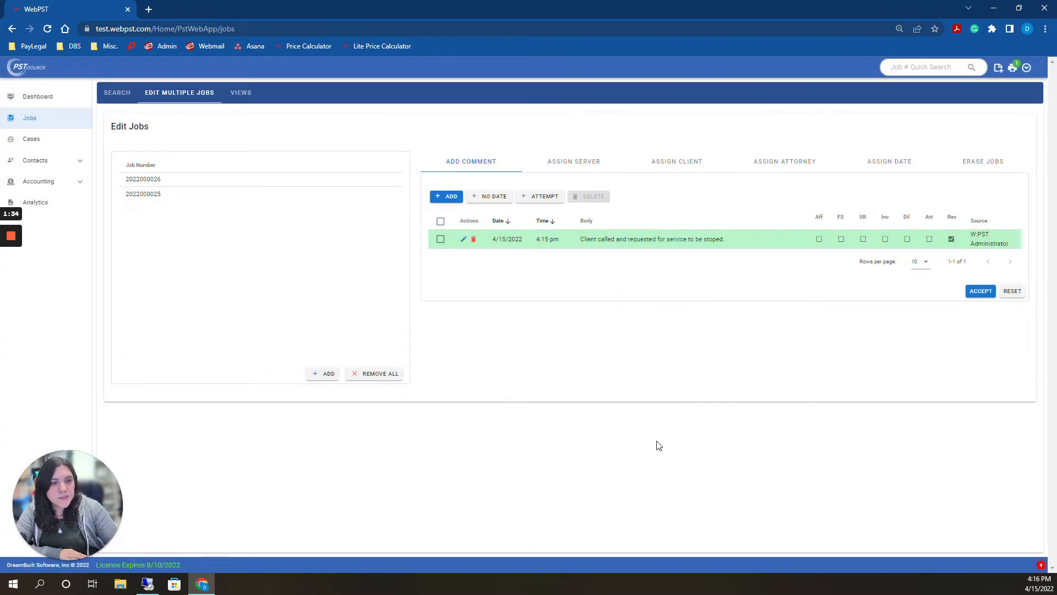
{"action": "left_click", "coordinate": [980, 292]}
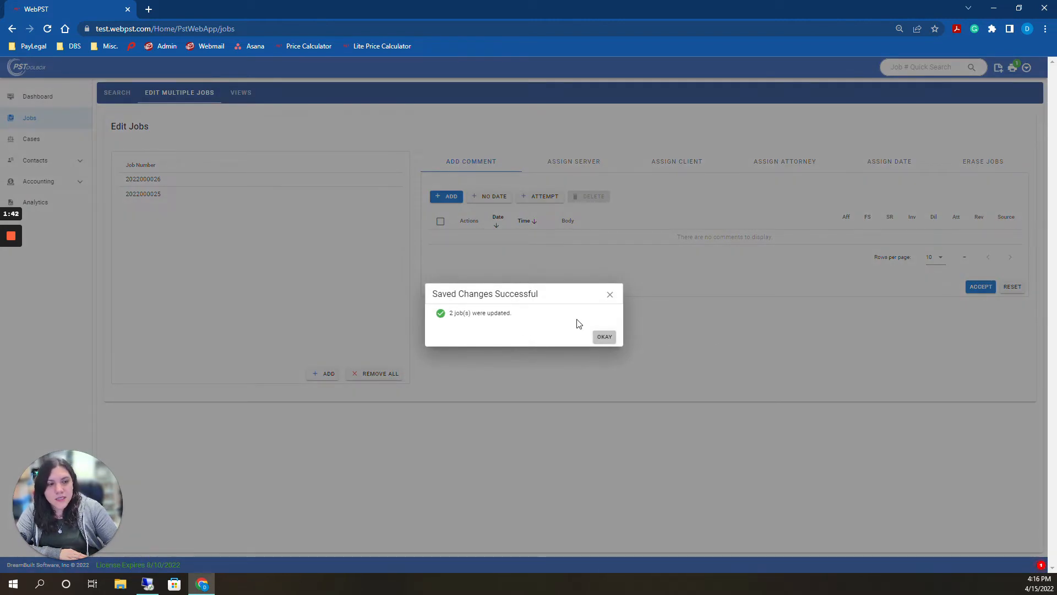
{"action": "left_click", "coordinate": [604, 336]}
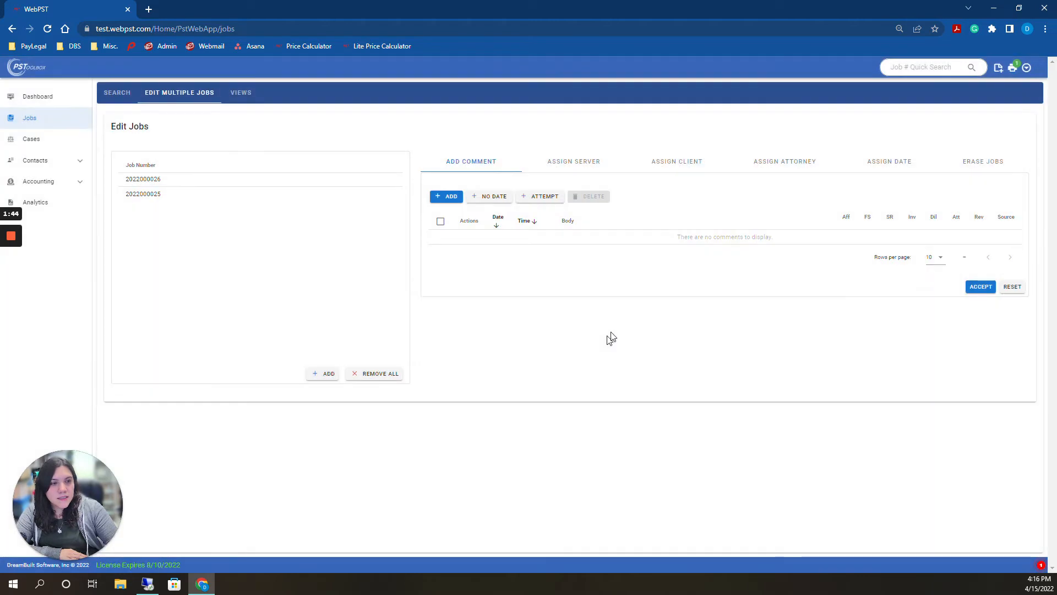
Step: Look up job 25, check its comments for the newly added entry, and close the job
{"action": "left_click", "coordinate": [925, 67]}
{"action": "type", "text": "25"}
{"action": "key", "text": "Return"}
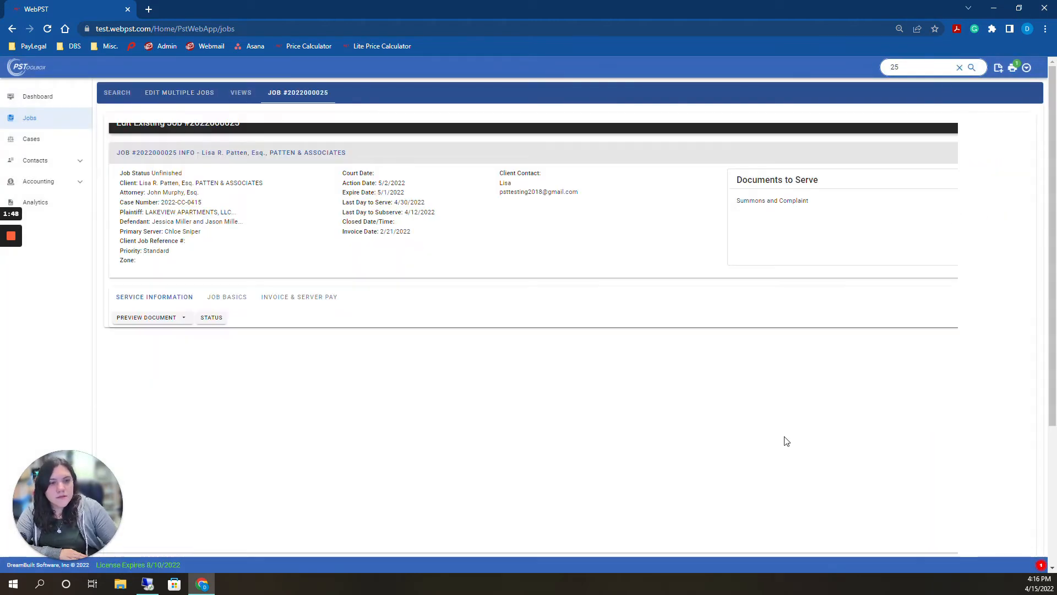
{"action": "scroll", "coordinate": [791, 427], "scroll_direction": "down", "scroll_amount": 4}
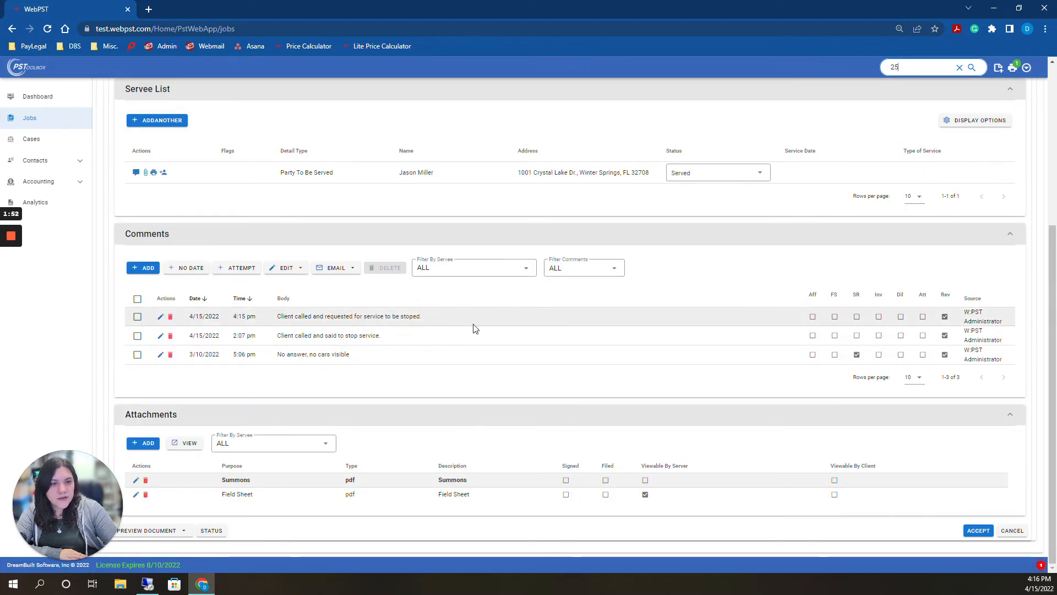
{"action": "scroll", "coordinate": [739, 304], "scroll_direction": "up", "scroll_amount": 4}
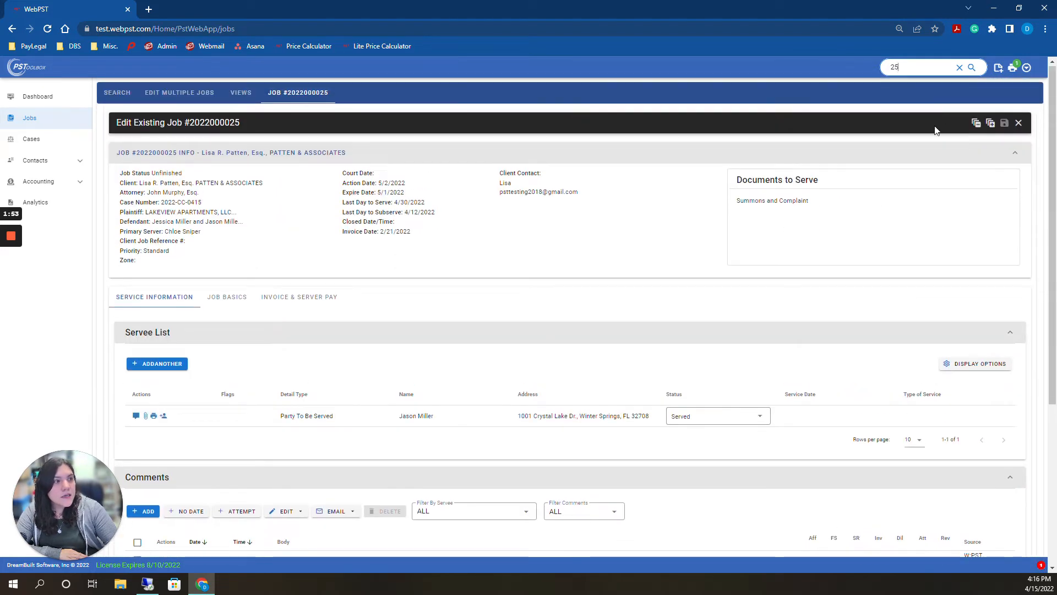
{"action": "left_click", "coordinate": [1018, 124]}
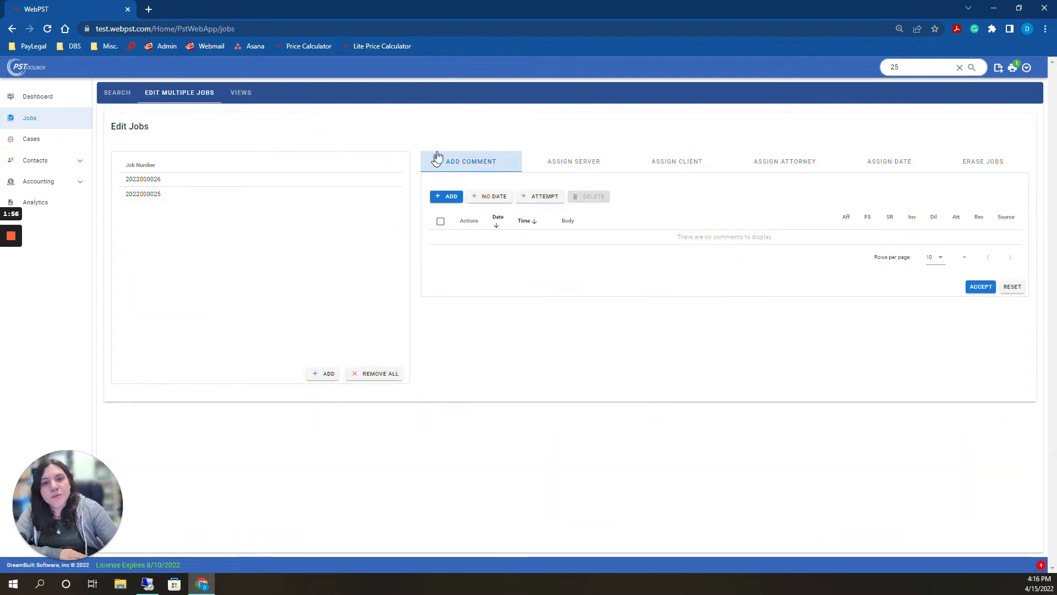
Step: Find the replacement server by name, assign that server to all listed jobs, and save the change
{"action": "left_click", "coordinate": [567, 163]}
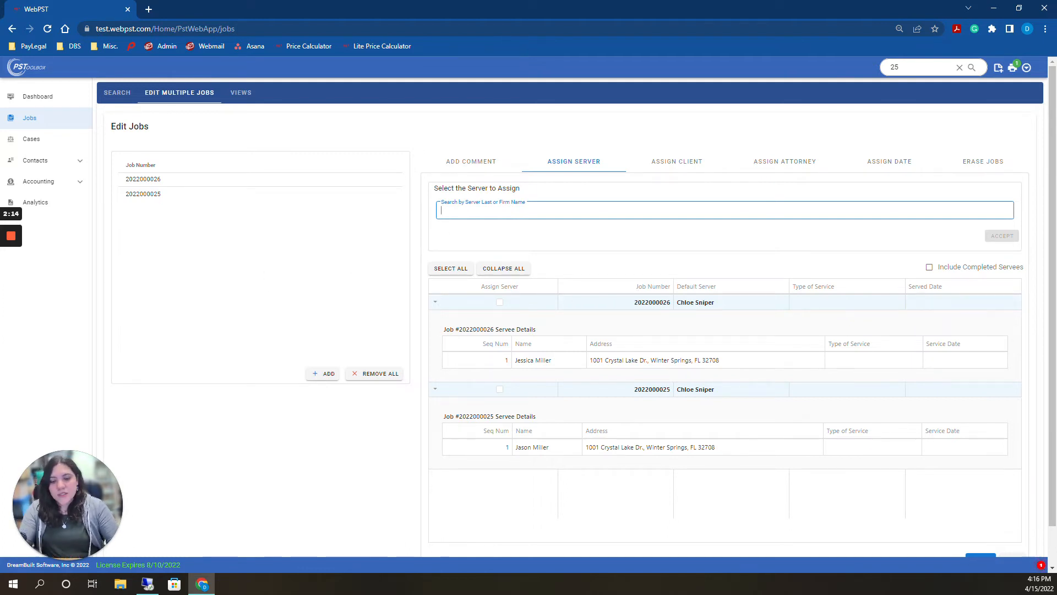
{"action": "type", "text": "mark"}
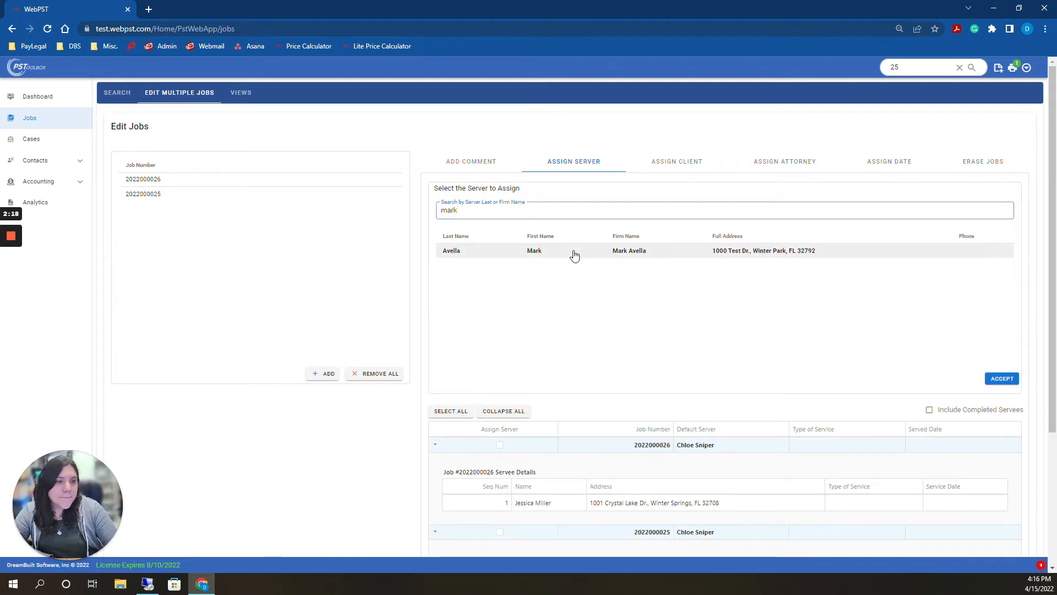
{"action": "left_click", "coordinate": [1001, 378]}
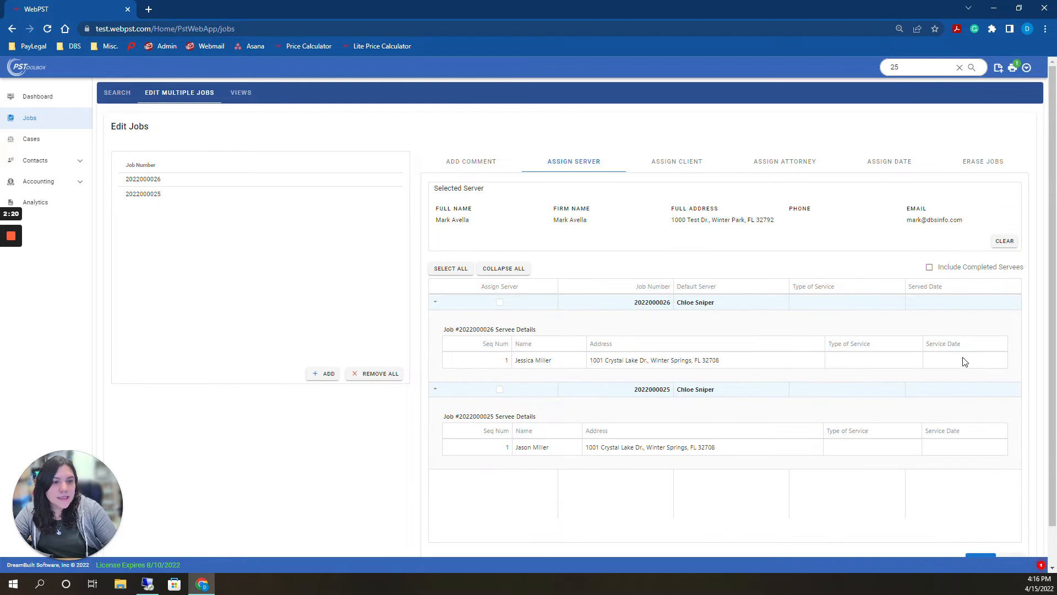
{"action": "left_click", "coordinate": [454, 274]}
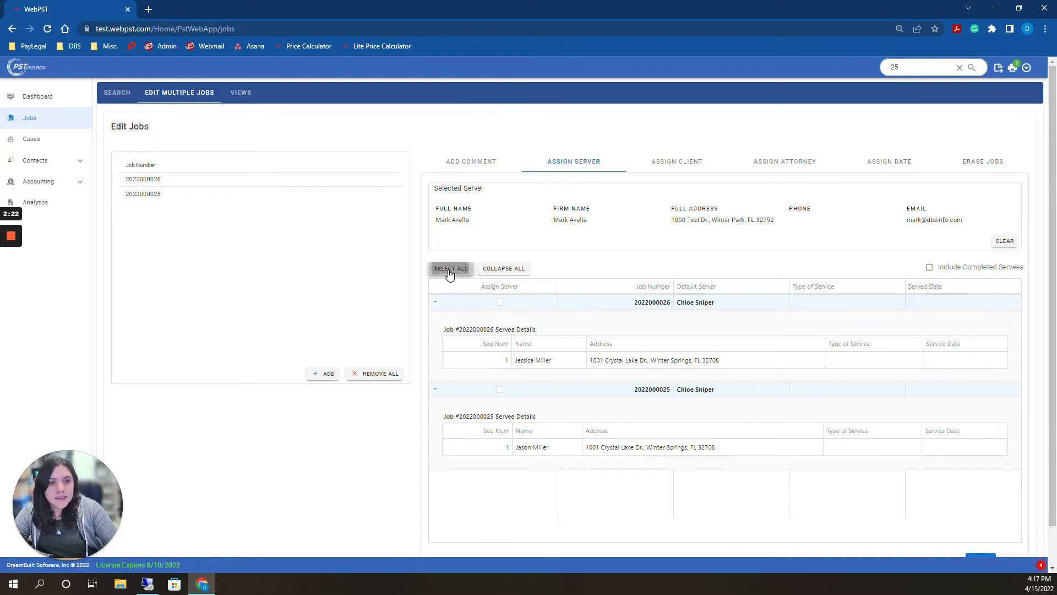
{"action": "scroll", "coordinate": [986, 549], "scroll_direction": "down", "scroll_amount": 1}
{"action": "left_click", "coordinate": [986, 522]}
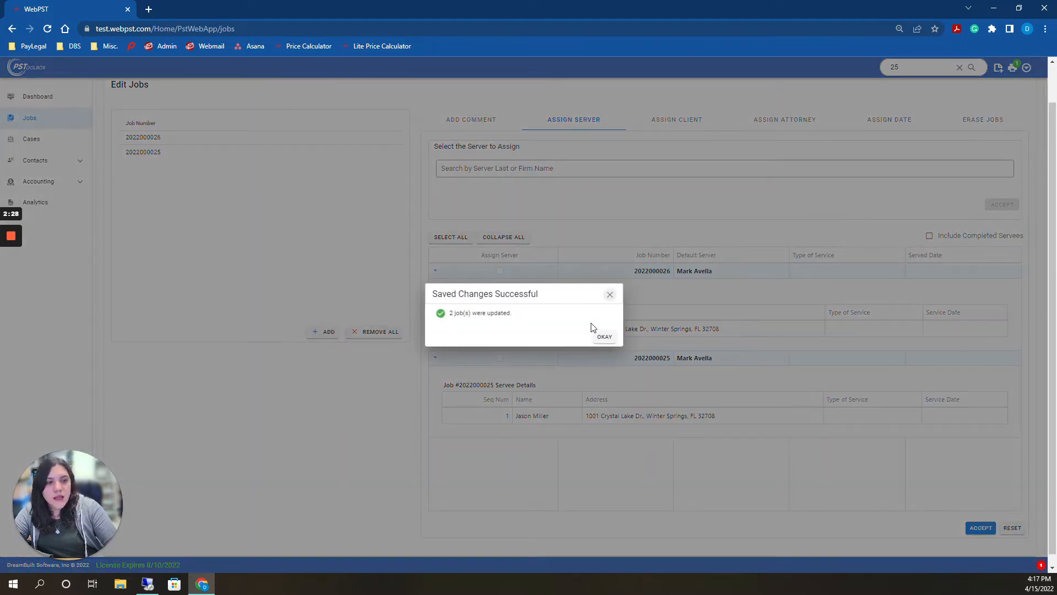
{"action": "left_click", "coordinate": [604, 336]}
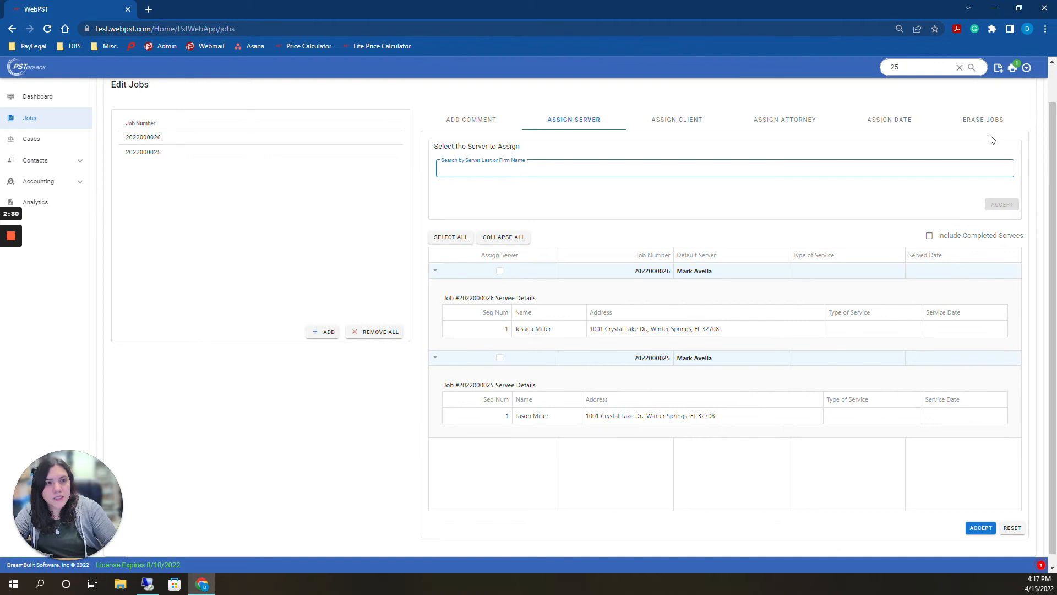
Step: Reopen job 25, examine its primary server and full server list, close the job, and clear the job quick search
{"action": "key", "text": "Return"}
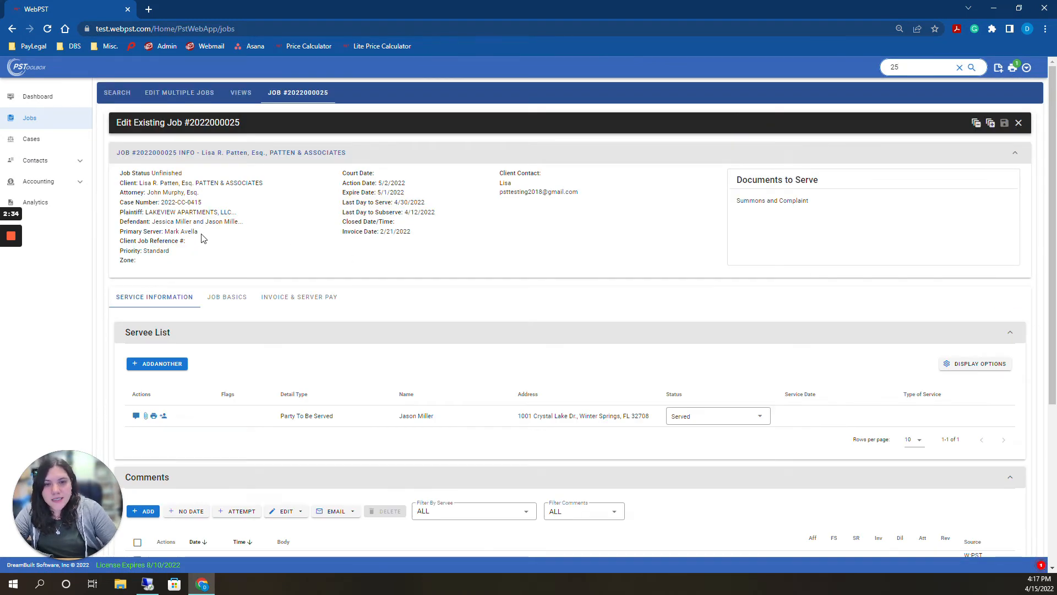
{"action": "triple_click", "coordinate": [118, 234]}
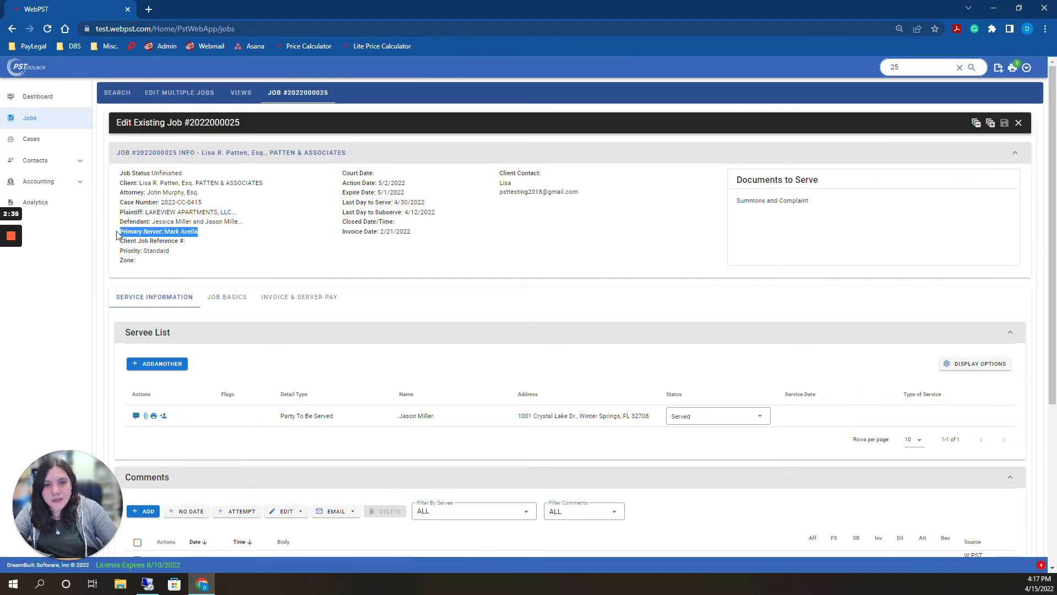
{"action": "left_click", "coordinate": [209, 236]}
{"action": "left_click", "coordinate": [237, 306]}
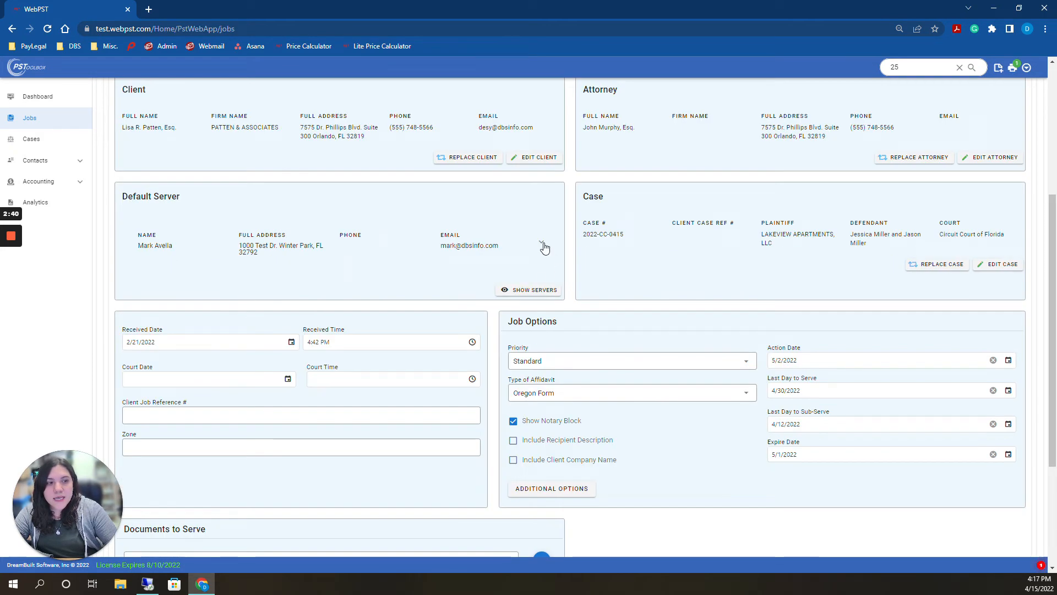
{"action": "left_click", "coordinate": [543, 246]}
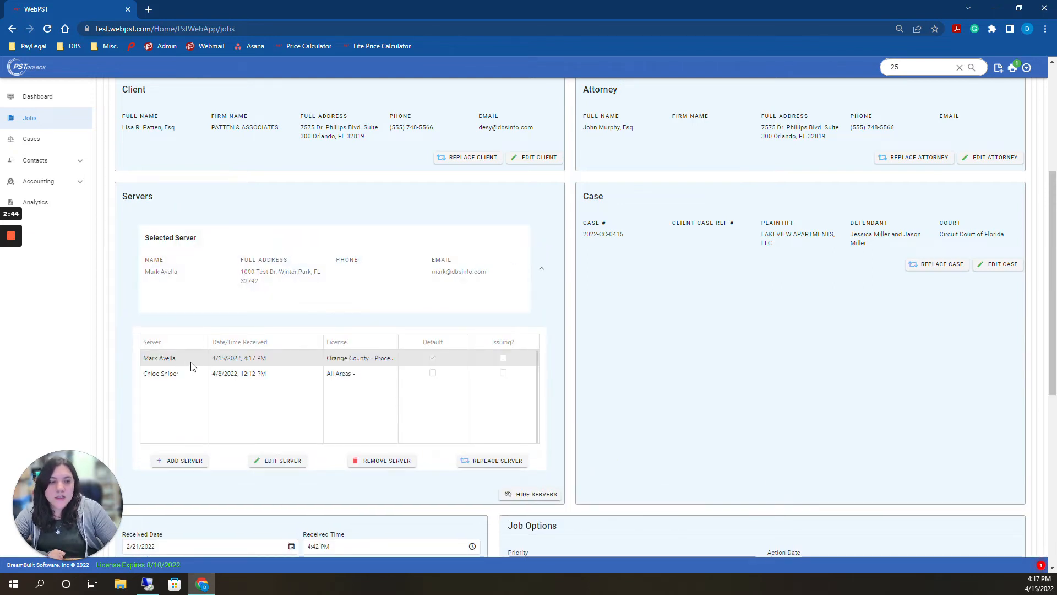
{"action": "scroll", "coordinate": [936, 400], "scroll_direction": "down", "scroll_amount": 6}
{"action": "scroll", "coordinate": [1004, 368], "scroll_direction": "up", "scroll_amount": 1}
{"action": "scroll", "coordinate": [1004, 368], "scroll_direction": "up", "scroll_amount": 6}
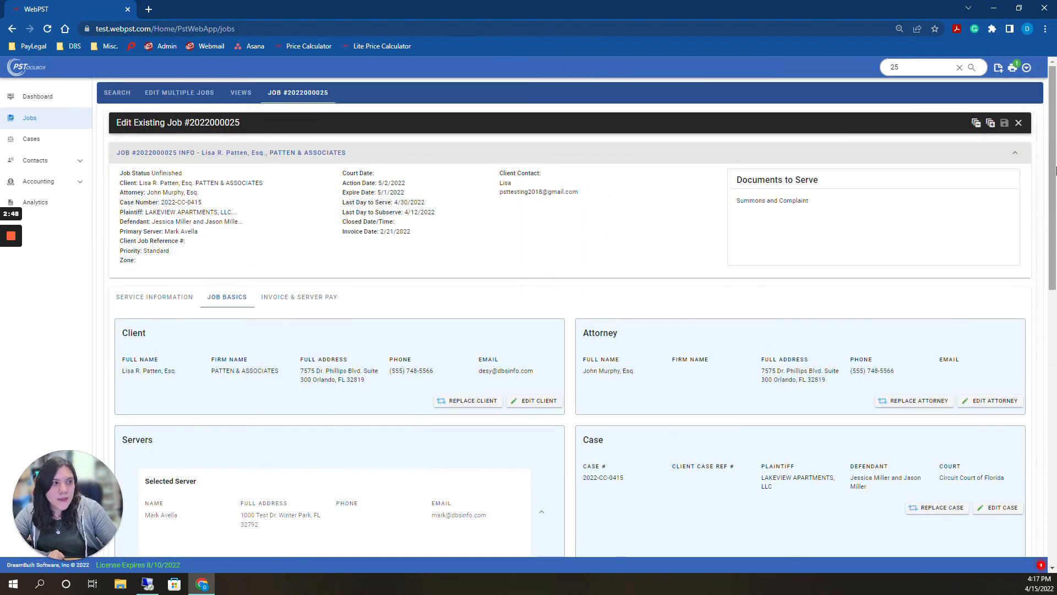
{"action": "left_click", "coordinate": [1018, 123]}
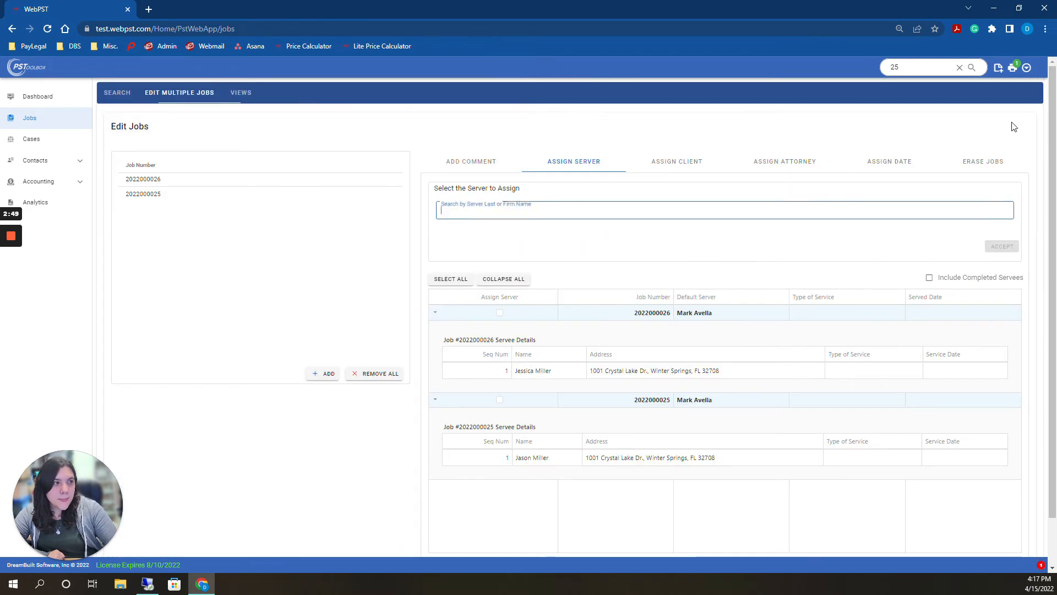
{"action": "left_click", "coordinate": [961, 69]}
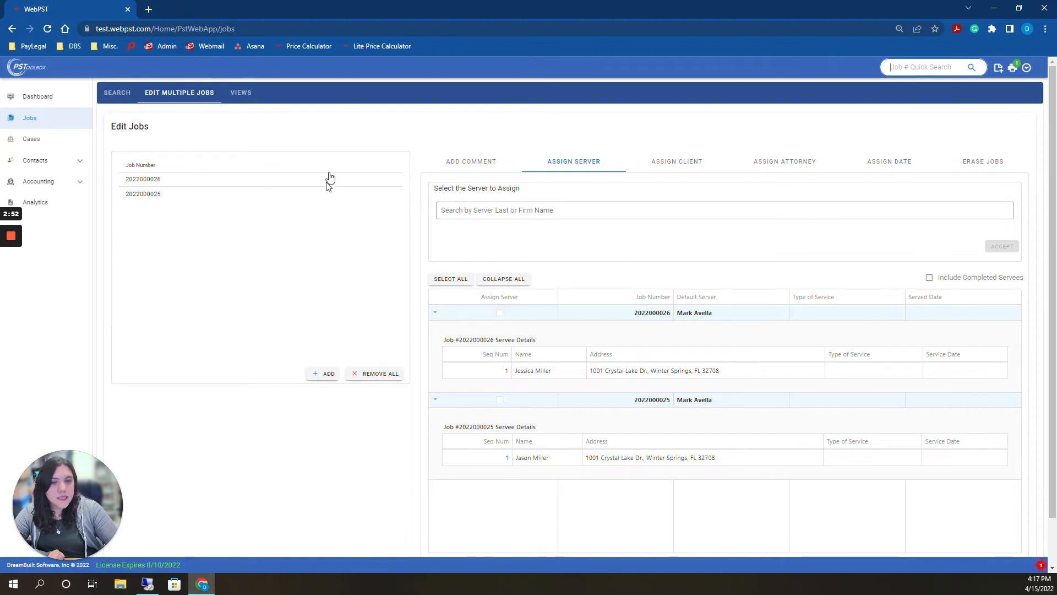
Step: Find THE ALVAREZ LAW FIRM, assign it as the client on both listed jobs, and save the change
{"action": "left_click", "coordinate": [665, 171]}
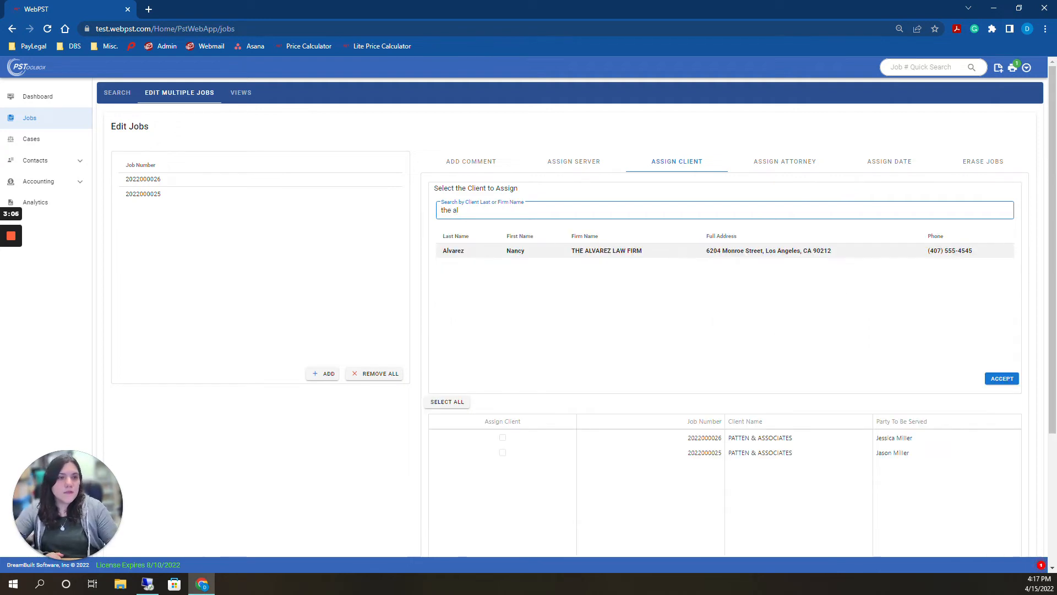
{"action": "left_click", "coordinate": [556, 251]}
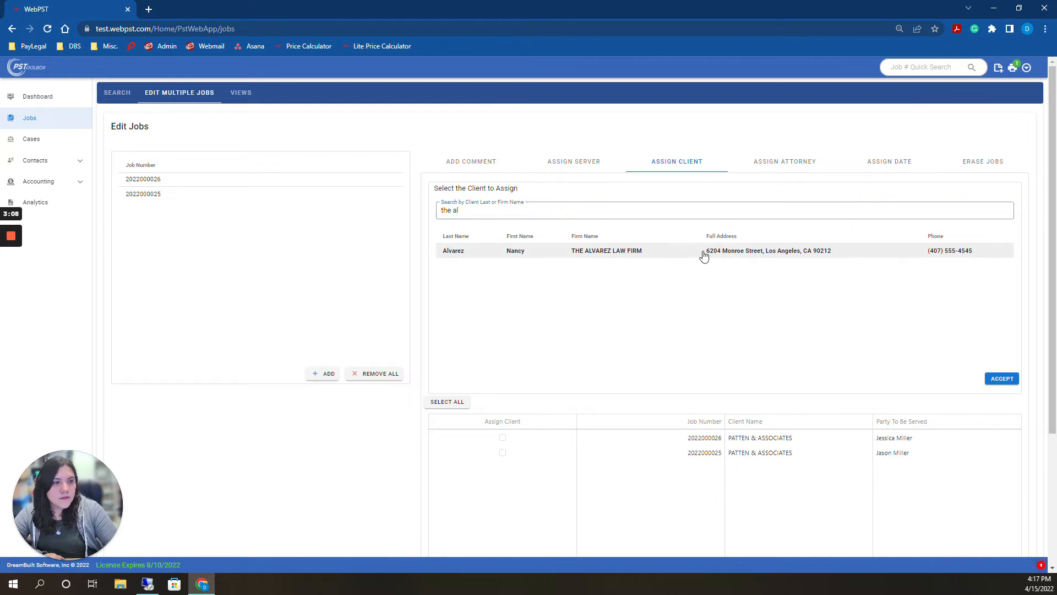
{"action": "left_click", "coordinate": [994, 380]}
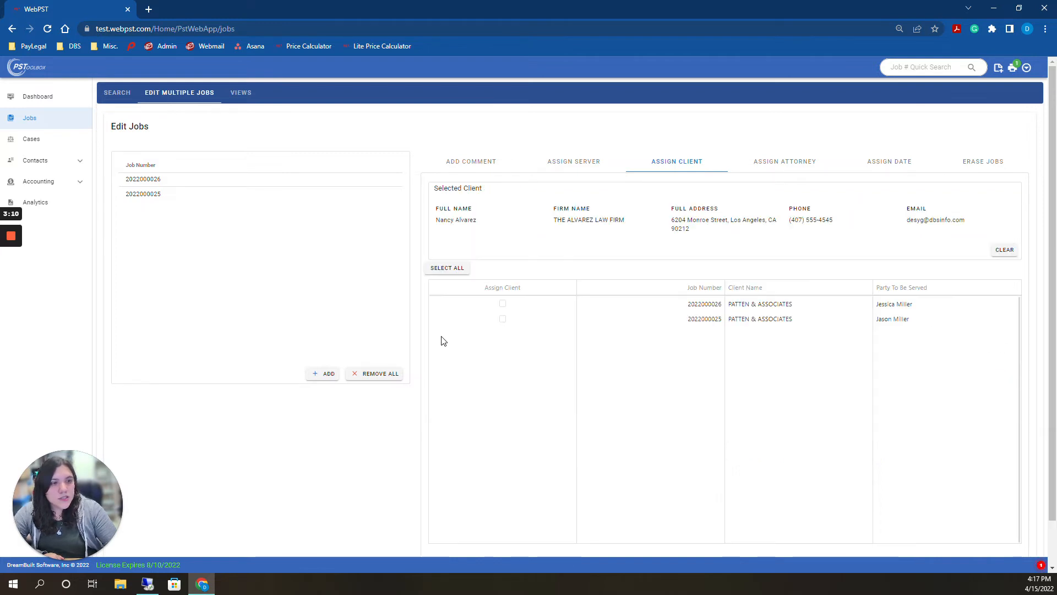
{"action": "left_click", "coordinate": [456, 270]}
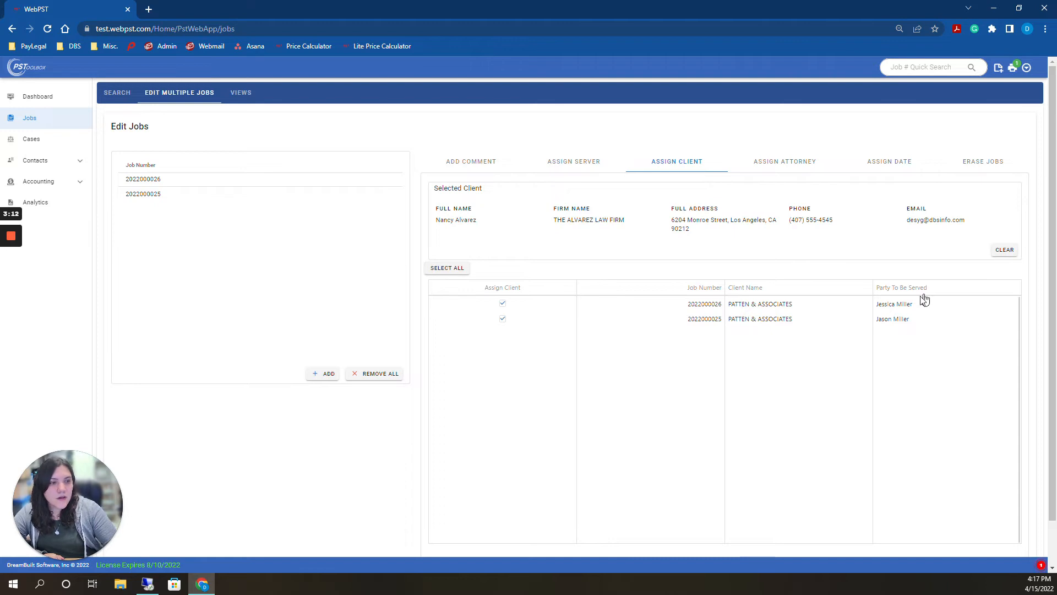
{"action": "left_click", "coordinate": [503, 303]}
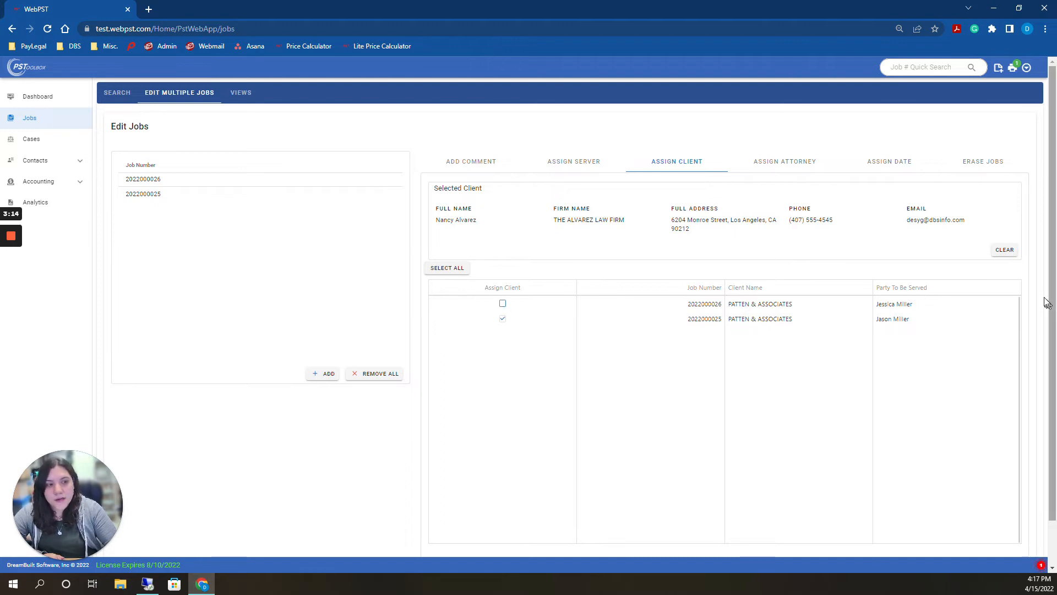
{"action": "left_click", "coordinate": [503, 304]}
{"action": "scroll", "coordinate": [911, 302], "scroll_direction": "down", "scroll_amount": 1}
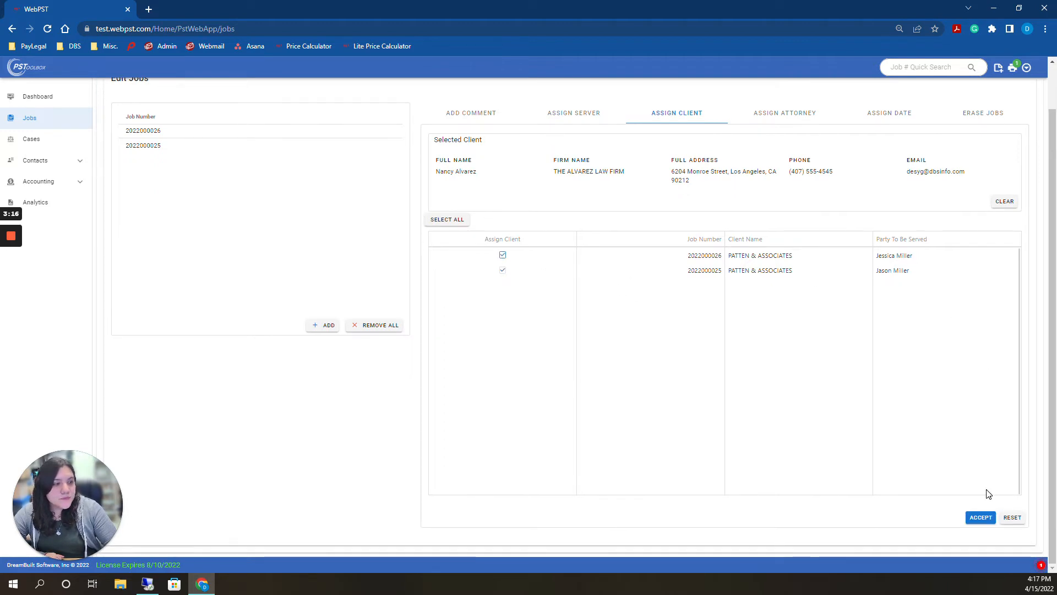
{"action": "left_click", "coordinate": [981, 518]}
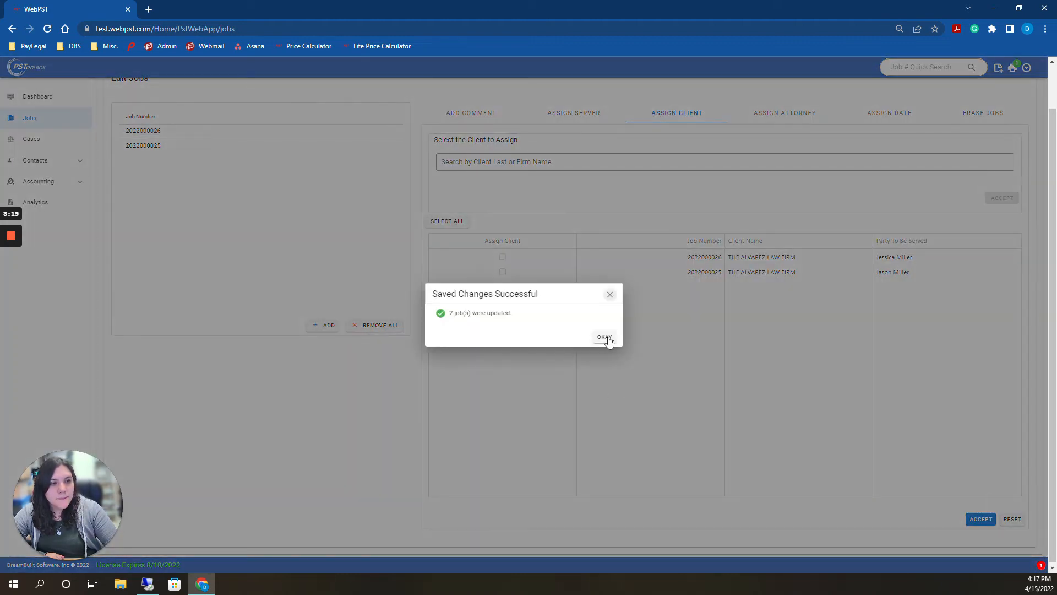
{"action": "left_click", "coordinate": [604, 338]}
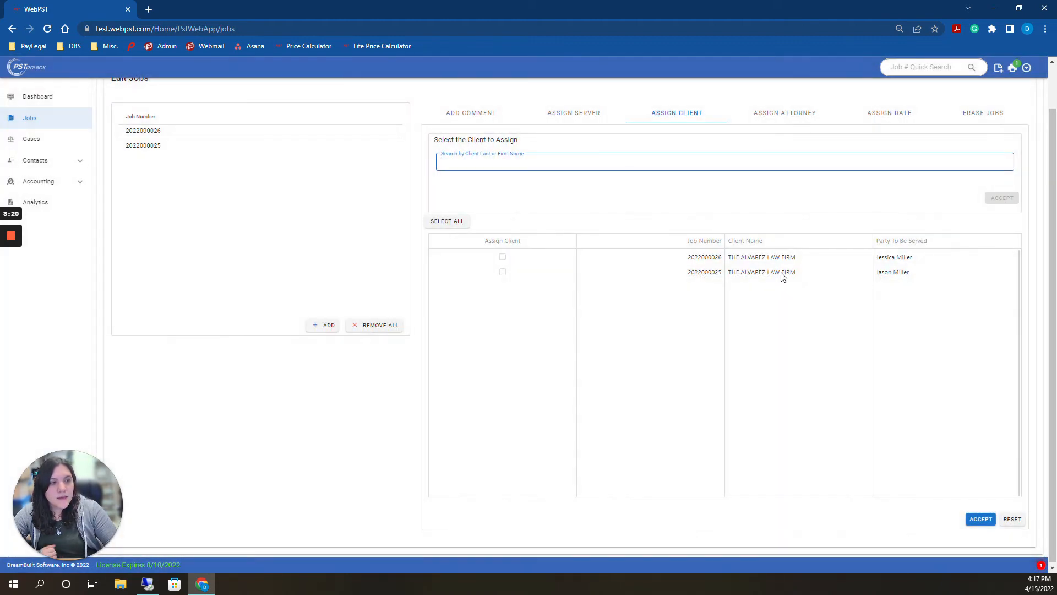
Step: Check the attorney assignment options, and save 4/20/2022 as the Action Date for both listed jobs
{"action": "scroll", "coordinate": [777, 281], "scroll_direction": "up", "scroll_amount": 1}
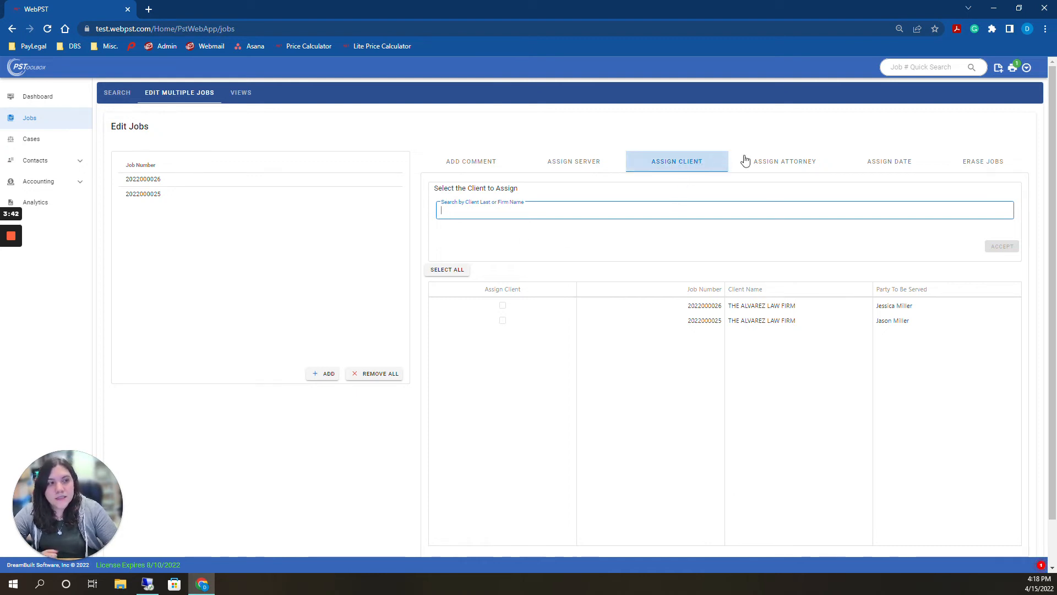
{"action": "left_click", "coordinate": [774, 164]}
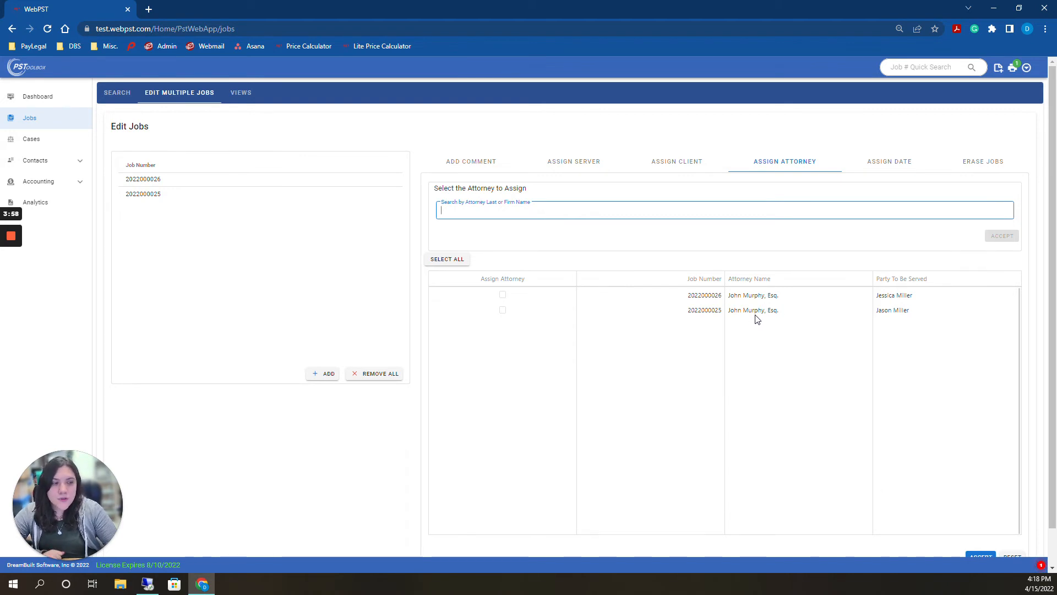
{"action": "left_click", "coordinate": [912, 165]}
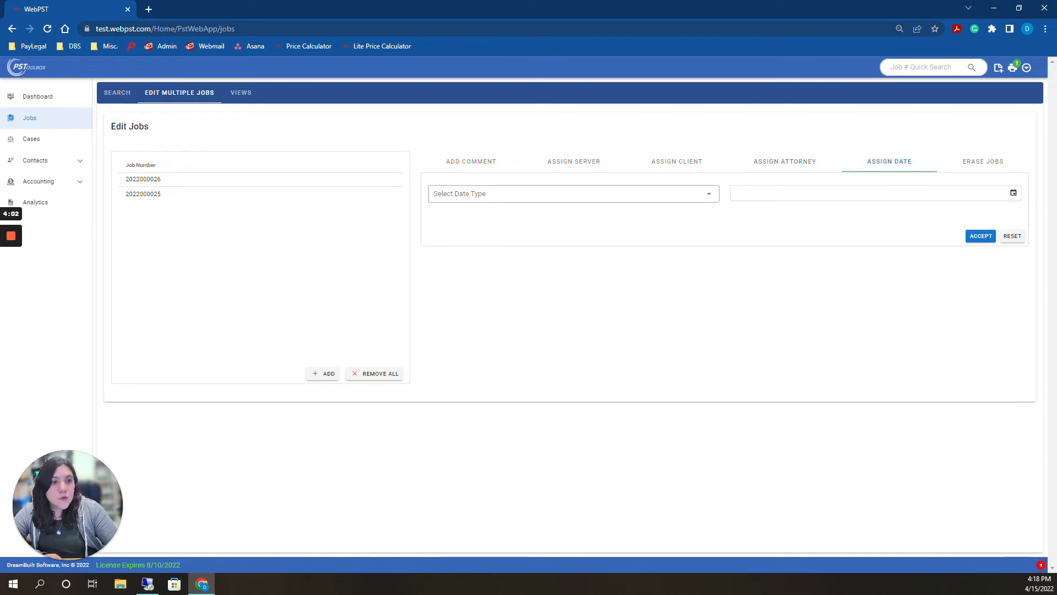
{"action": "left_click", "coordinate": [715, 201]}
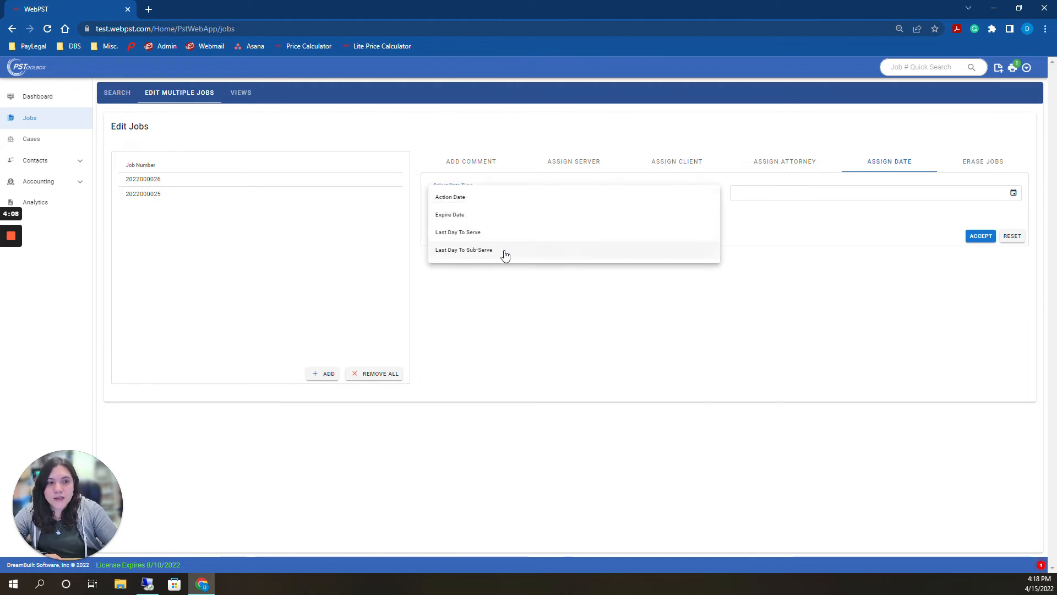
{"action": "left_click", "coordinate": [484, 198]}
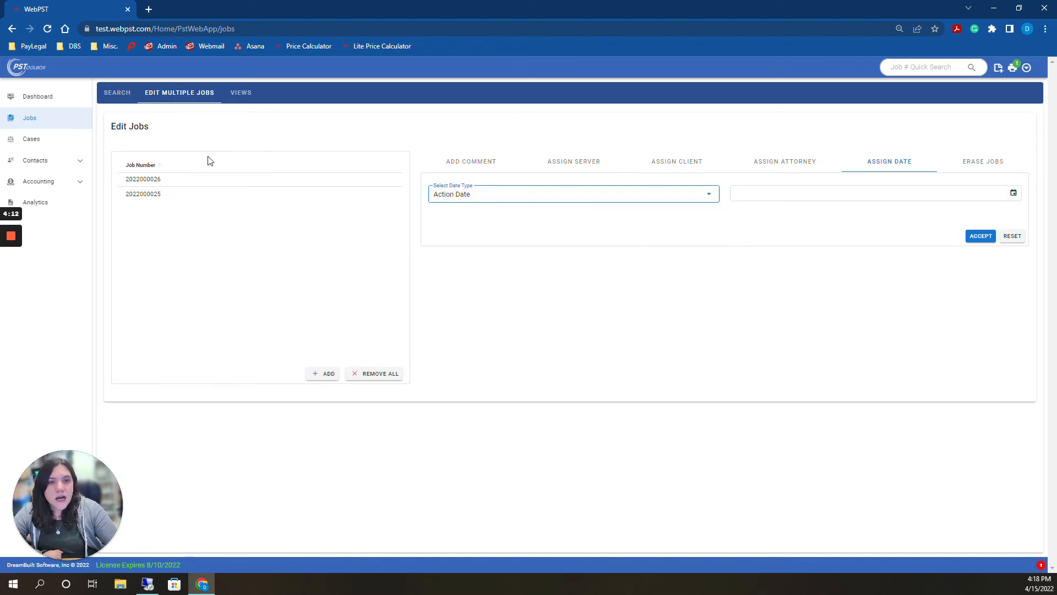
{"action": "left_click", "coordinate": [854, 193]}
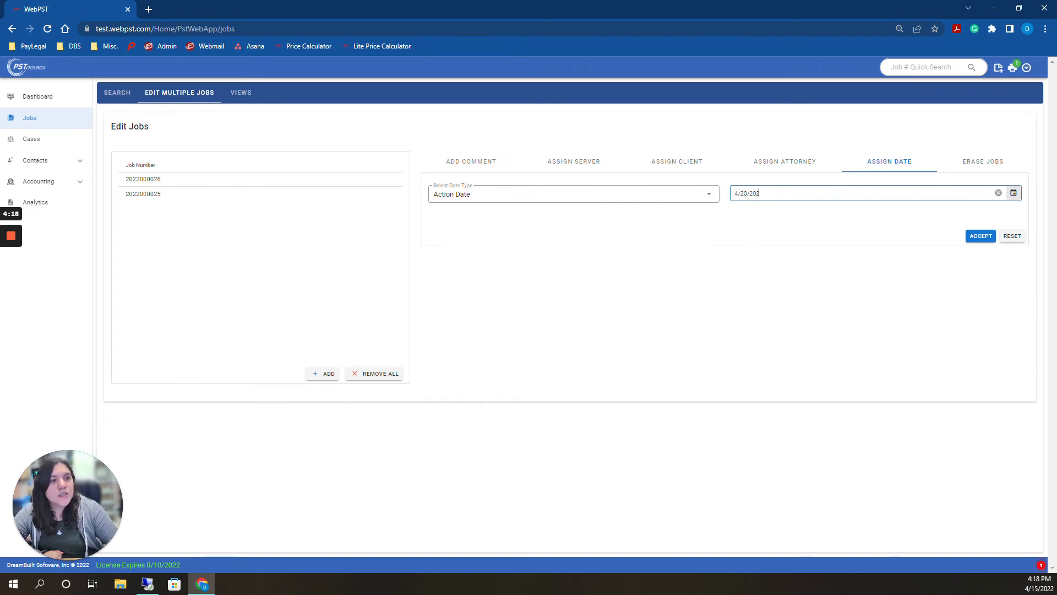
{"action": "left_click", "coordinate": [980, 236]}
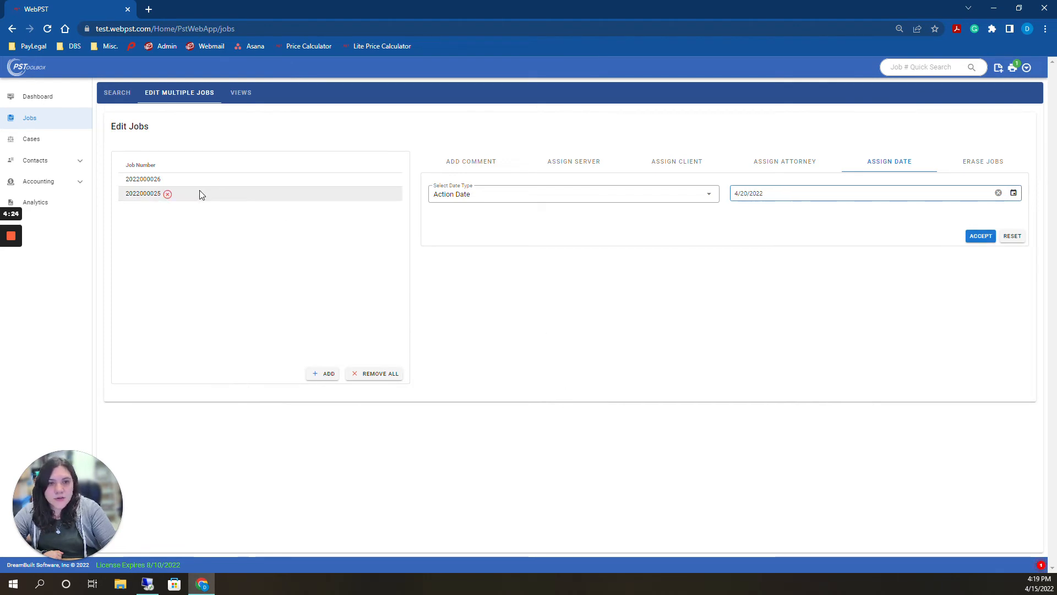
{"action": "left_click", "coordinate": [983, 236]}
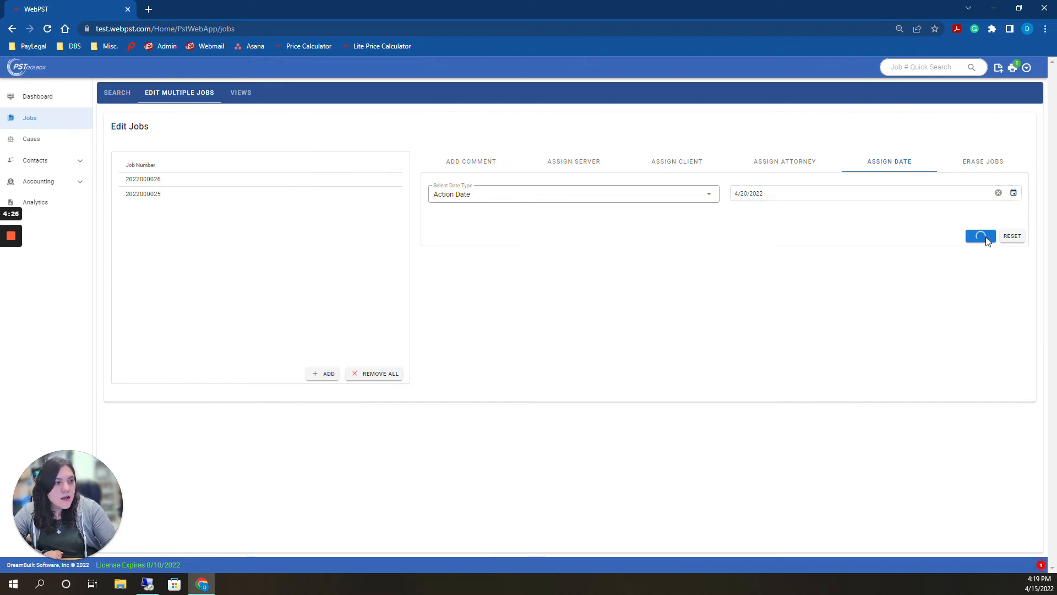
{"action": "left_click", "coordinate": [604, 337]}
Step: Look up job 26, check its Action Date, close the job, and clear the job quick search
{"action": "left_click", "coordinate": [921, 68]}
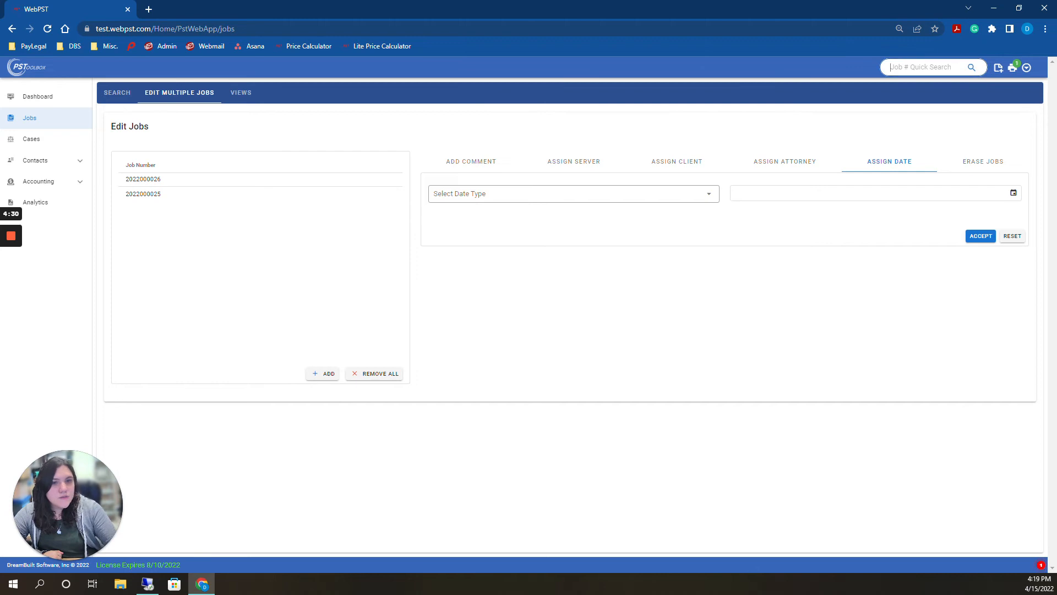
{"action": "type", "text": "26"}
{"action": "key", "text": "Return"}
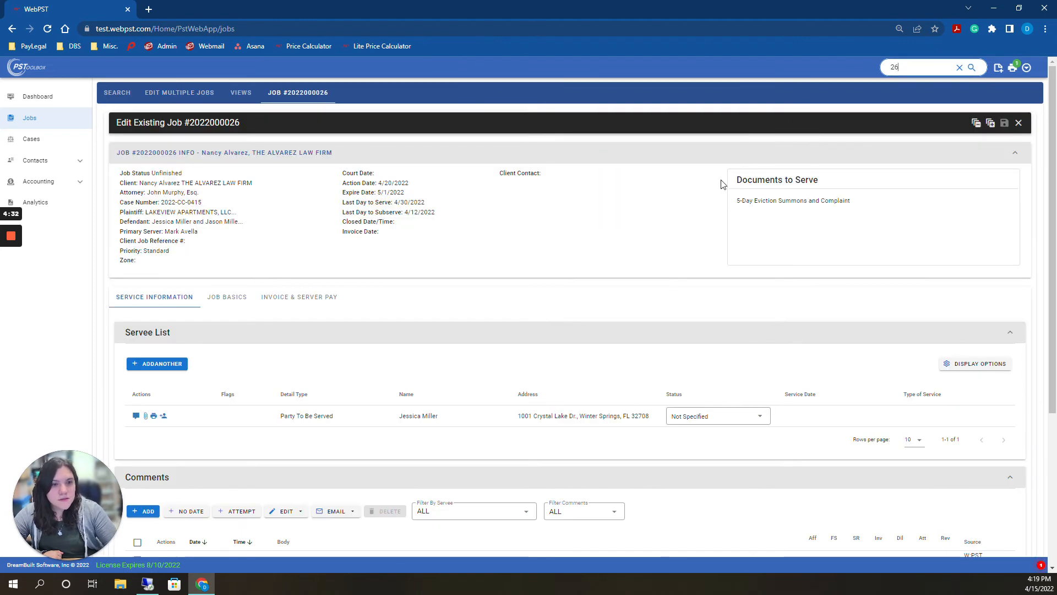
{"action": "left_click_drag", "start_coordinate": [412, 185], "coordinate": [341, 187]}
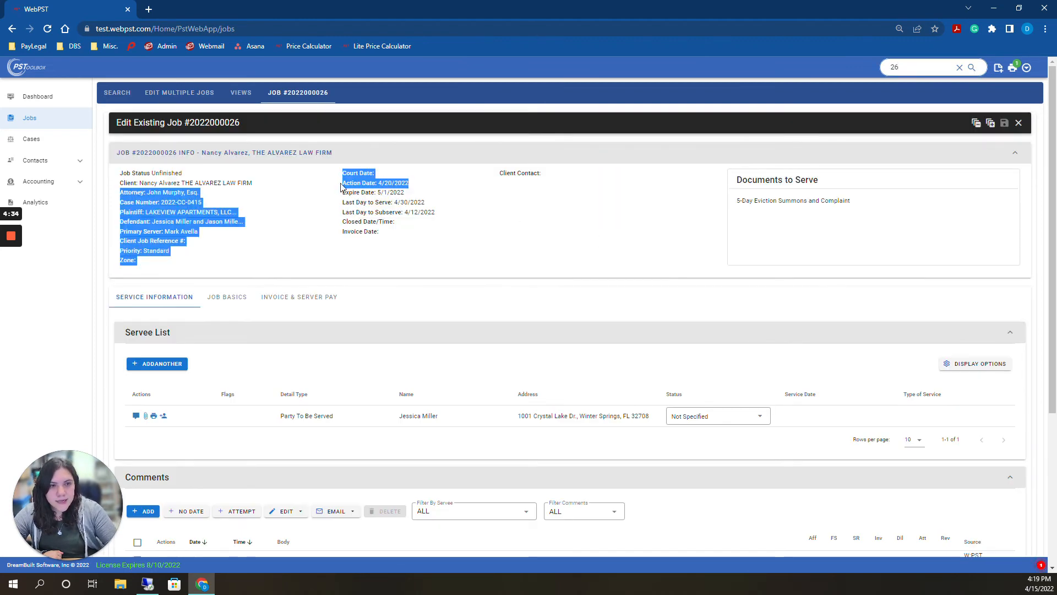
{"action": "left_click", "coordinate": [430, 186]}
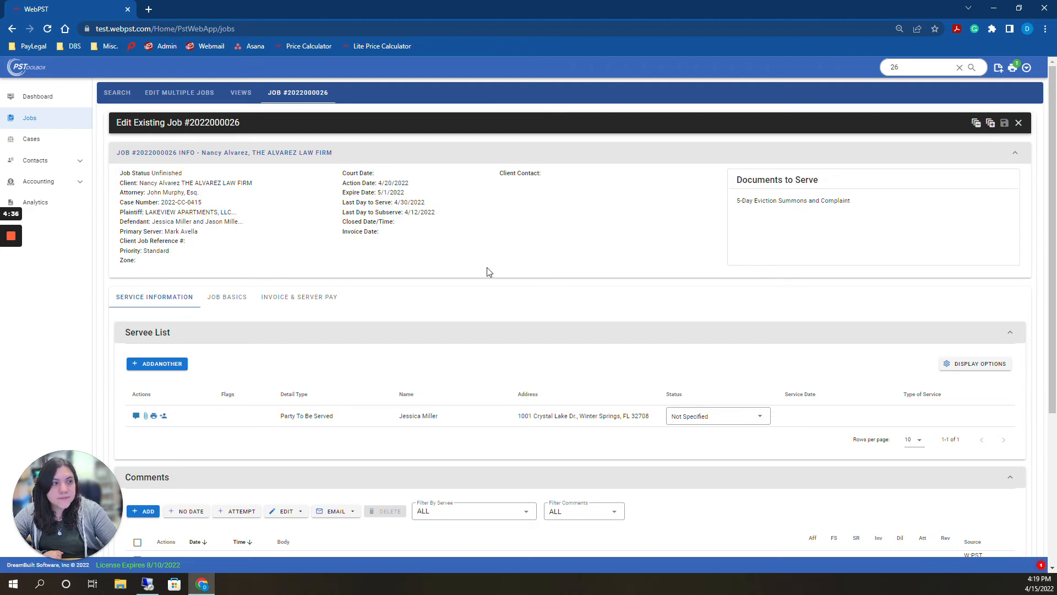
{"action": "left_click", "coordinate": [1018, 123]}
{"action": "left_click", "coordinate": [959, 67]}
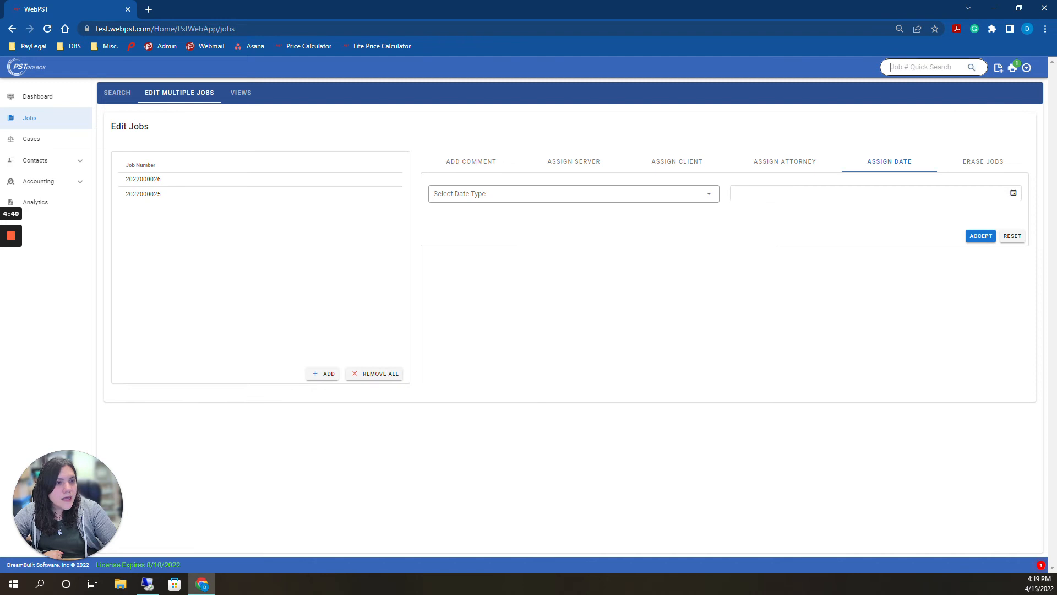
Step: Mark both listed jobs for erasing, bring up the erase confirmation, and cancel it
{"action": "left_click", "coordinate": [988, 167]}
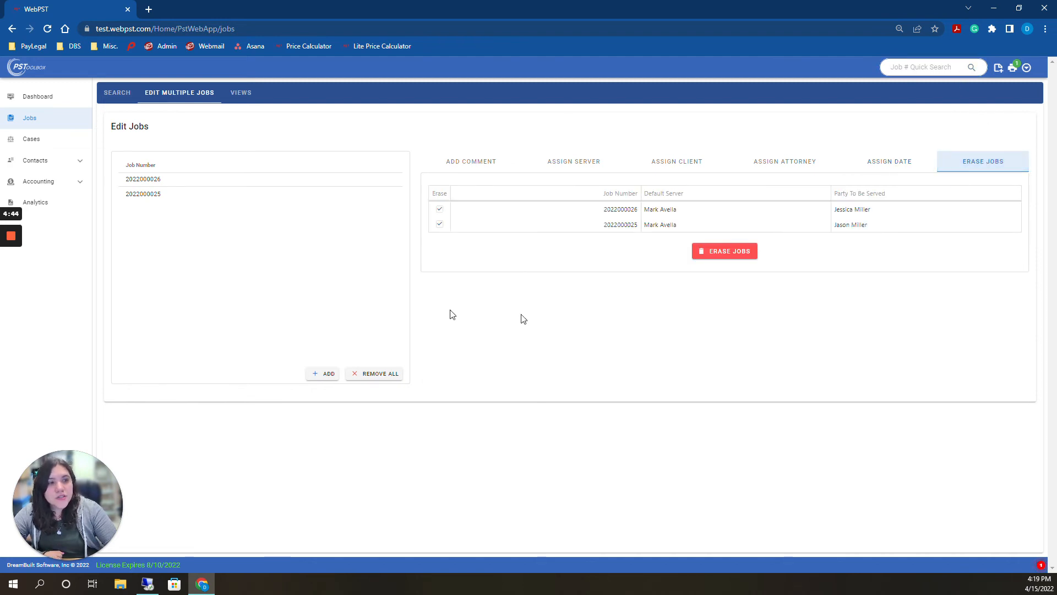
{"action": "left_click", "coordinate": [439, 209]}
{"action": "left_click", "coordinate": [440, 225]}
{"action": "left_click", "coordinate": [440, 211]}
{"action": "left_click", "coordinate": [439, 224]}
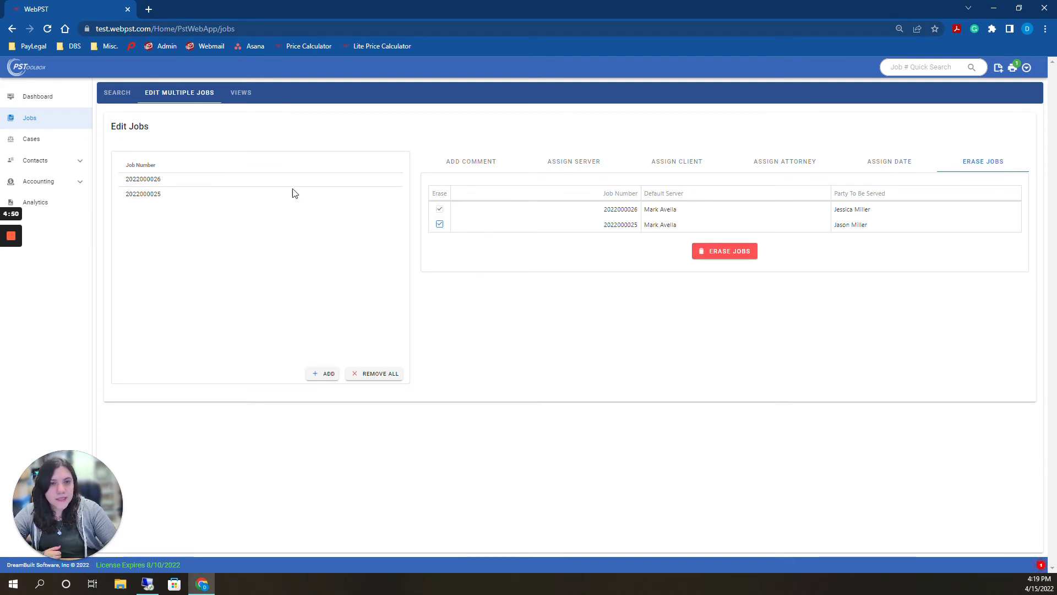
{"action": "left_click", "coordinate": [725, 252]}
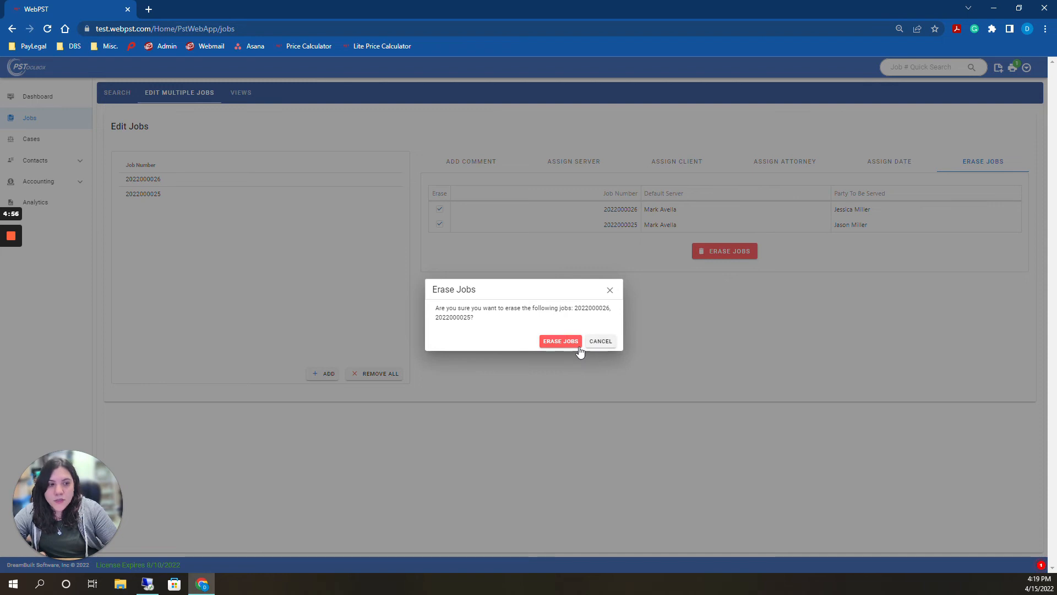
{"action": "left_click", "coordinate": [609, 289]}
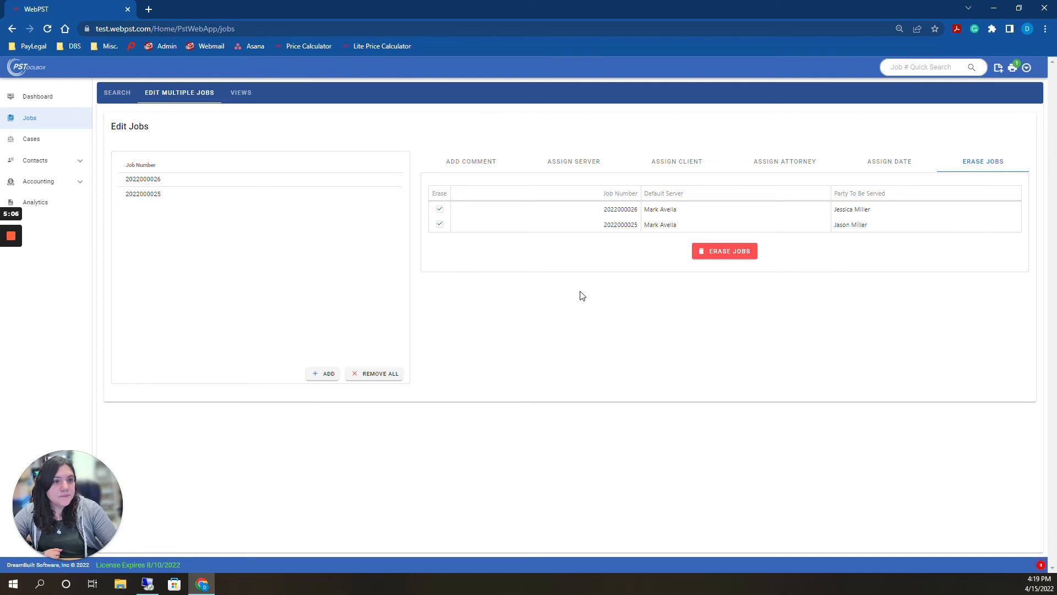
Step: Remove all jobs from the multiple-edit list, and review the bulk edit actions offered in the job search results
{"action": "left_click", "coordinate": [365, 375]}
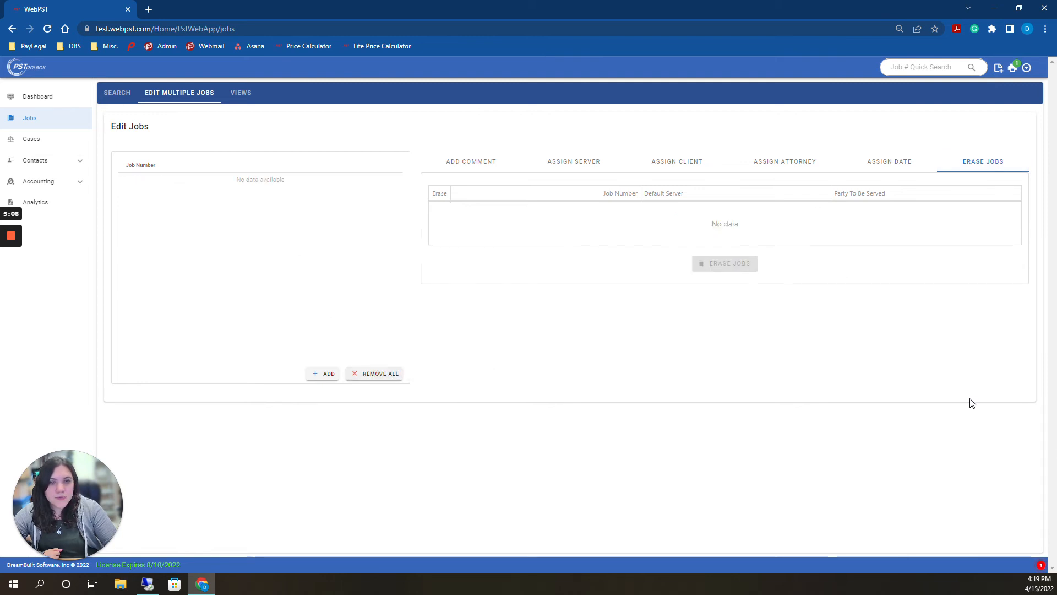
{"action": "left_click", "coordinate": [122, 99]}
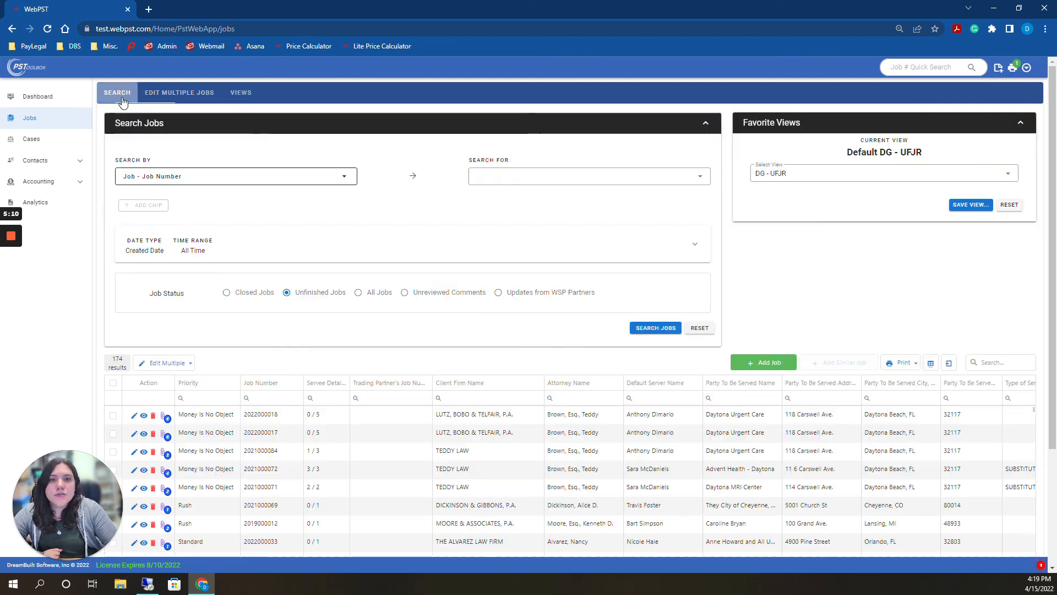
{"action": "scroll", "coordinate": [1018, 278], "scroll_direction": "down", "scroll_amount": 3}
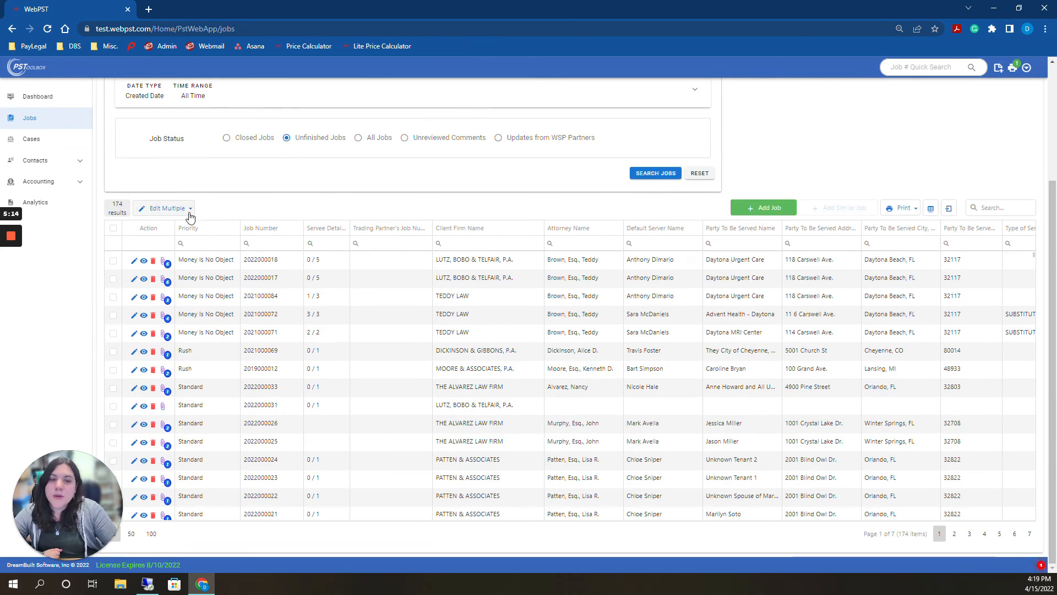
{"action": "left_click", "coordinate": [191, 212]}
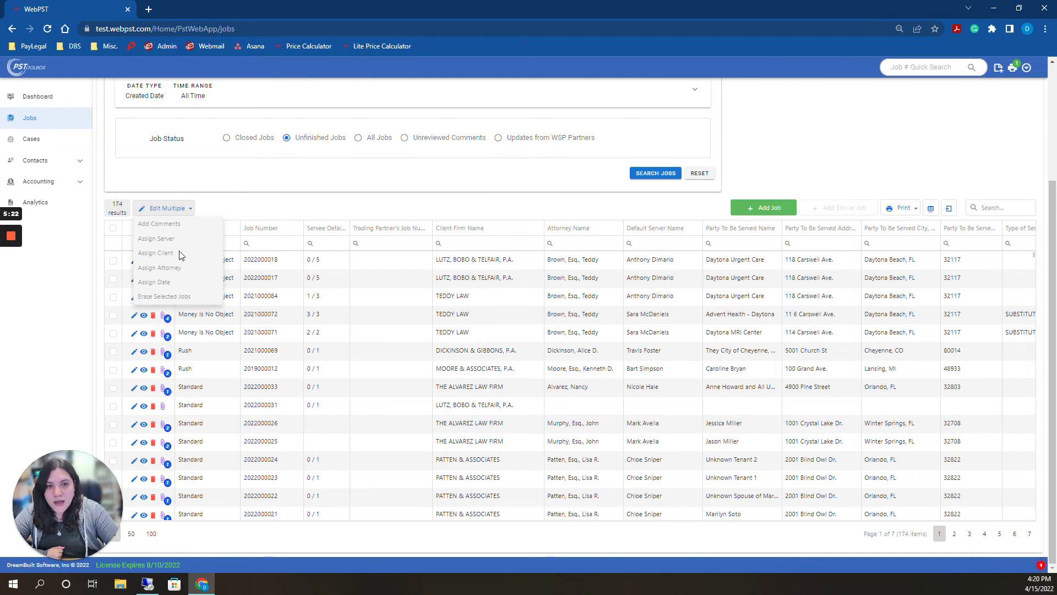
{"action": "left_click", "coordinate": [226, 211]}
Step: Filter the unfinished jobs by the party-to-be-served address "blind" and select all matching jobs
{"action": "scroll", "coordinate": [224, 207], "scroll_direction": "up", "scroll_amount": 3}
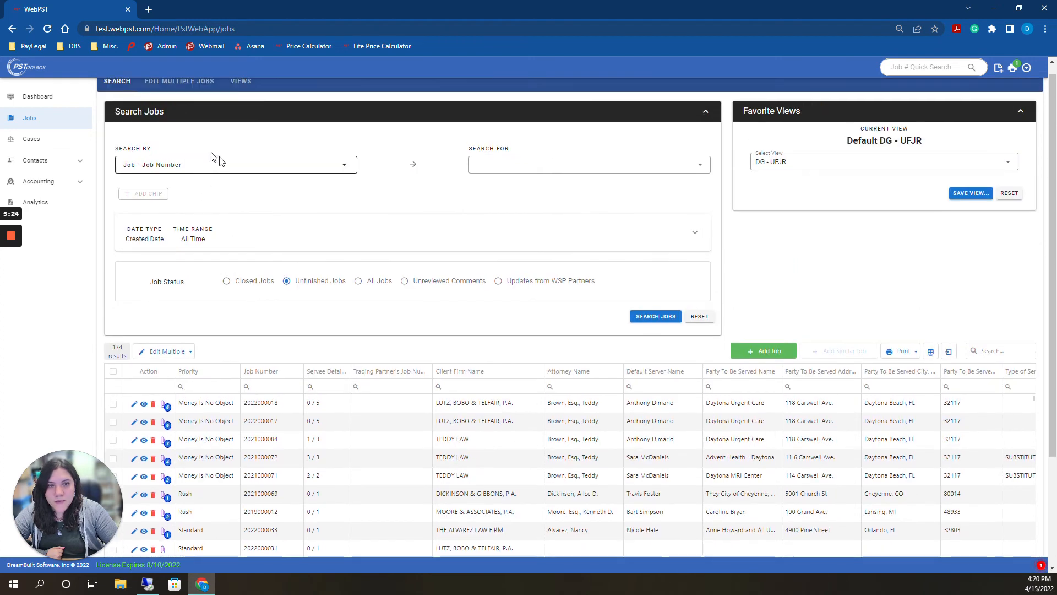
{"action": "scroll", "coordinate": [373, 408], "scroll_direction": "down", "scroll_amount": 5}
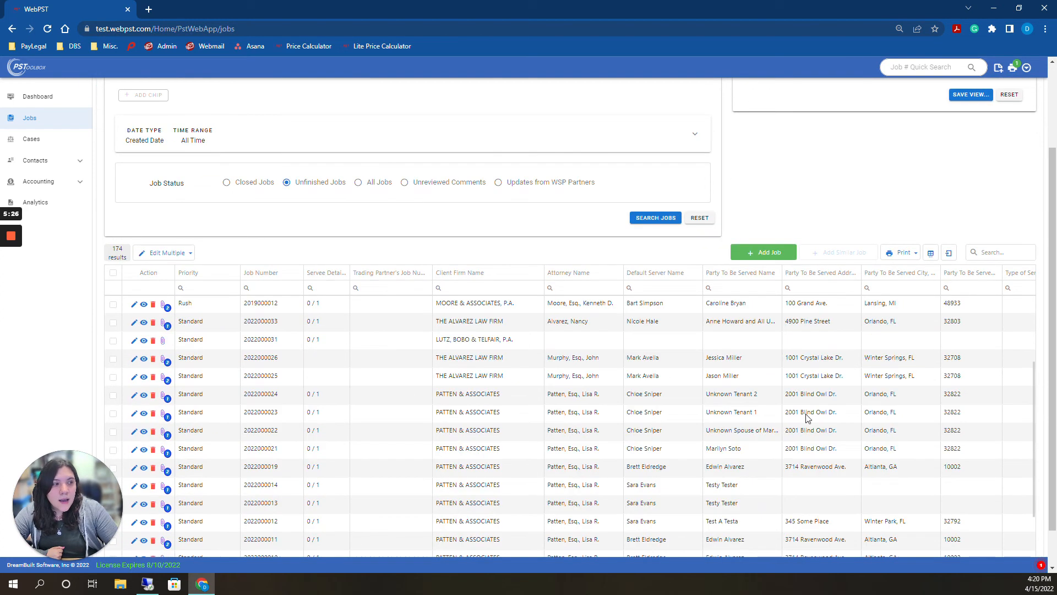
{"action": "scroll", "coordinate": [879, 346], "scroll_direction": "up", "scroll_amount": 3}
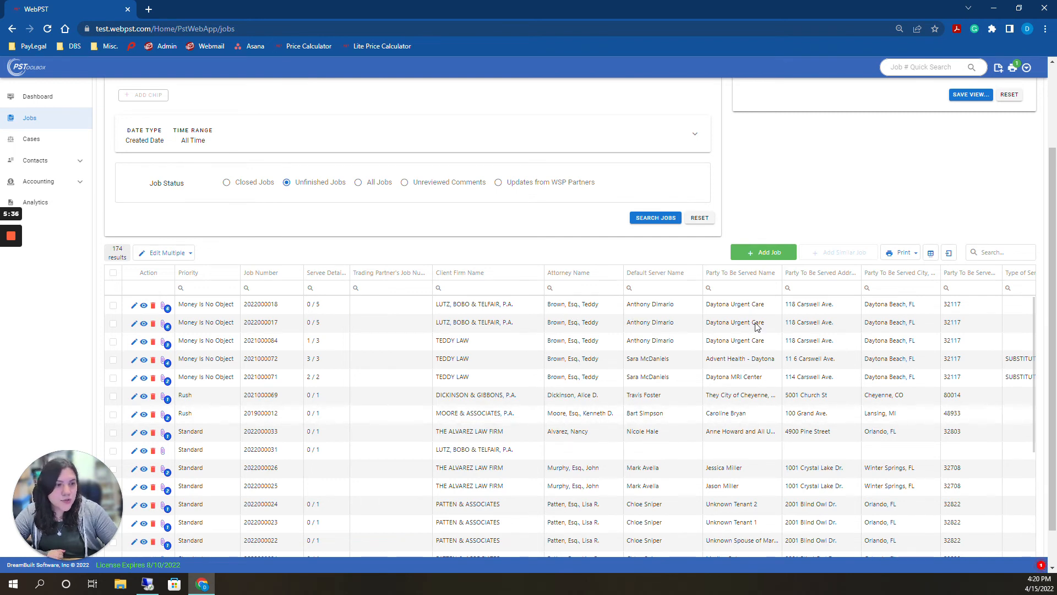
{"action": "left_click", "coordinate": [820, 288]}
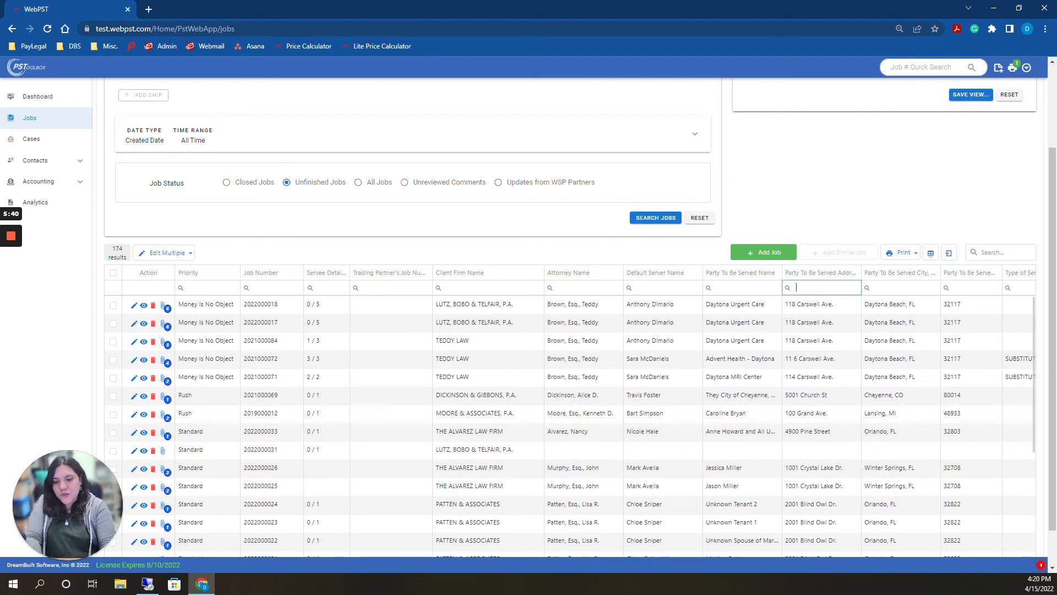
{"action": "type", "text": "blind"}
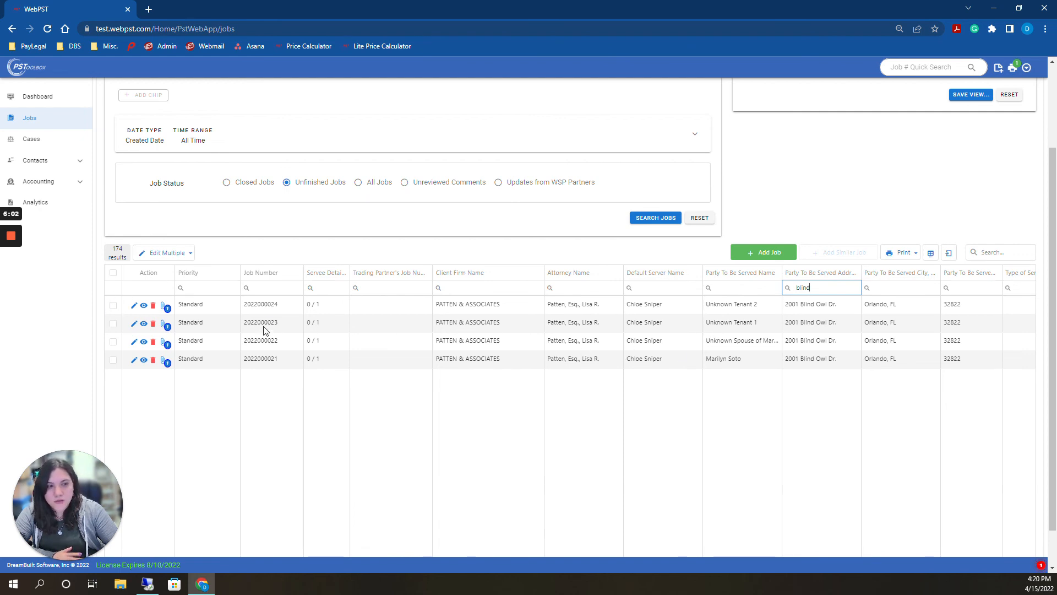
{"action": "left_click", "coordinate": [113, 274]}
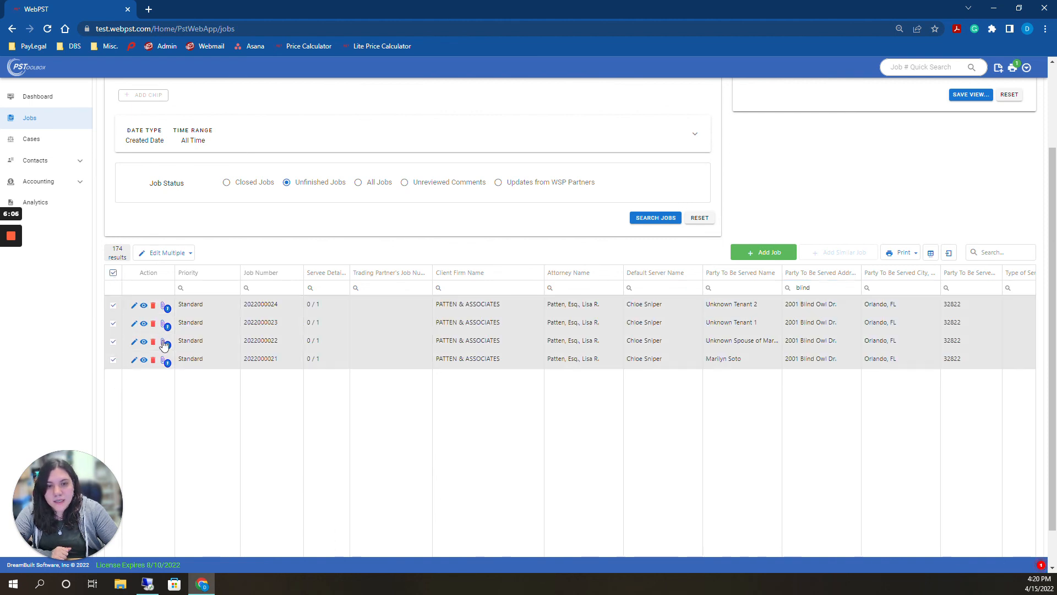
Step: Send the selected job search results to multiple-job editing for adding comments
{"action": "left_click", "coordinate": [189, 253]}
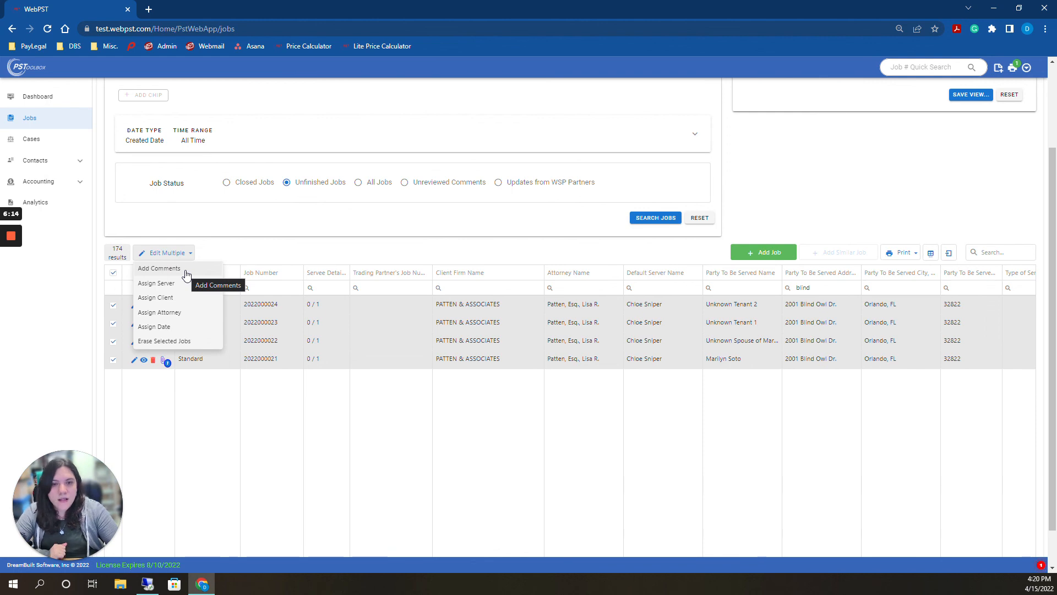
{"action": "left_click", "coordinate": [186, 273]}
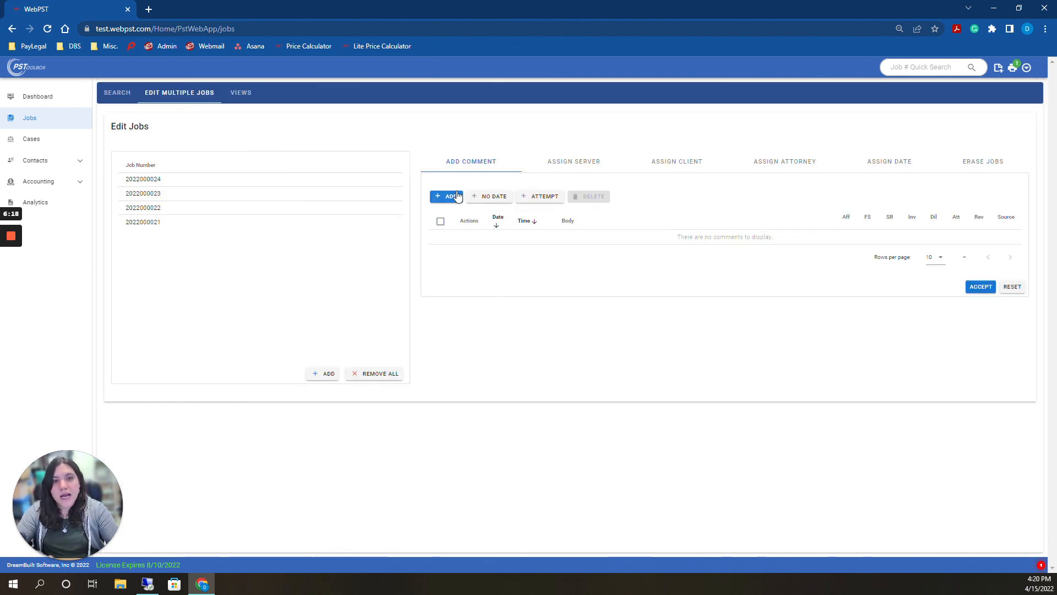
{"action": "left_click", "coordinate": [471, 166]}
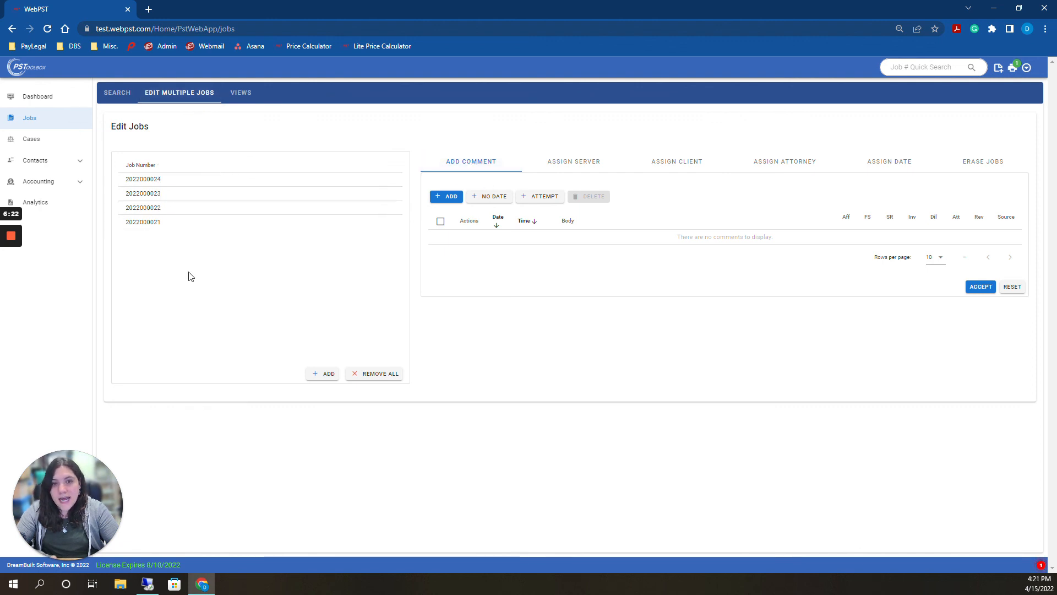
Step: Add the comment "Please call the client after this has been attempted." and save it to all listed jobs
{"action": "left_click", "coordinate": [449, 197]}
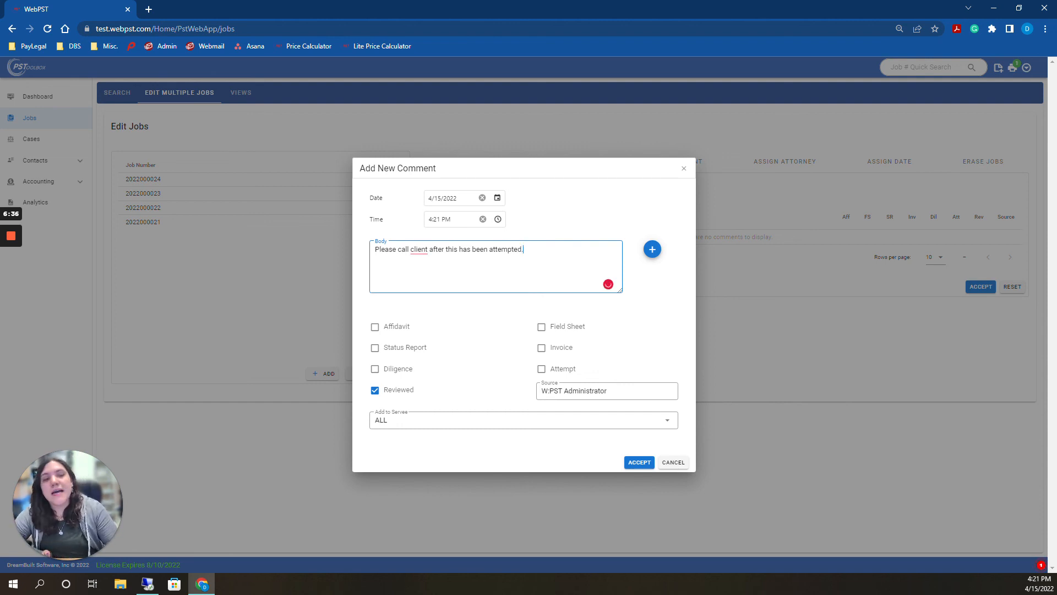
{"action": "mouse_move", "coordinate": [418, 248]}
{"action": "left_click", "coordinate": [429, 268]}
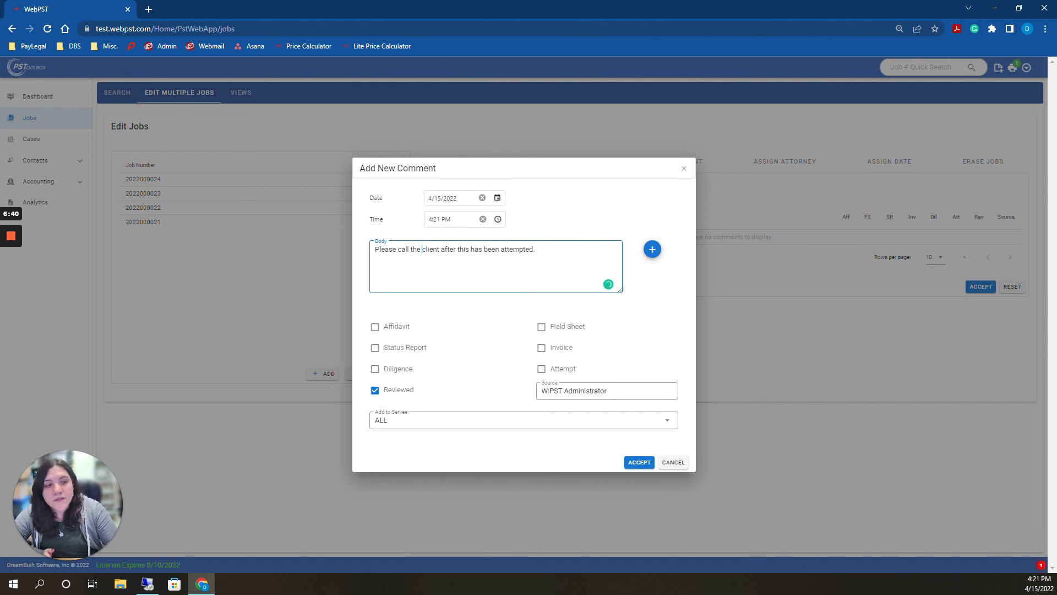
{"action": "left_click", "coordinate": [645, 465]}
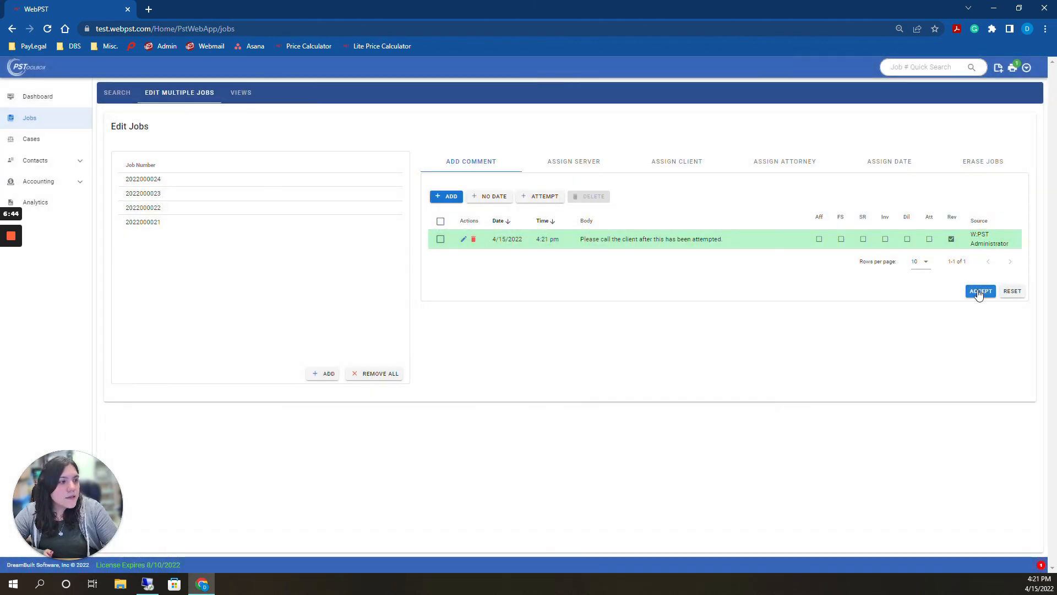
{"action": "left_click", "coordinate": [980, 292]}
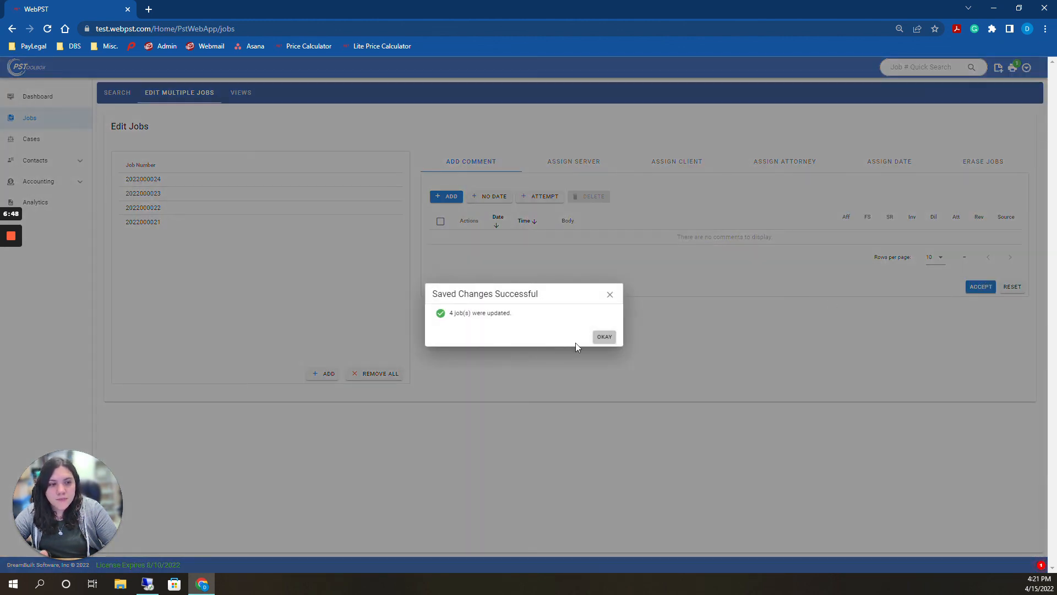
{"action": "left_click", "coordinate": [610, 295]}
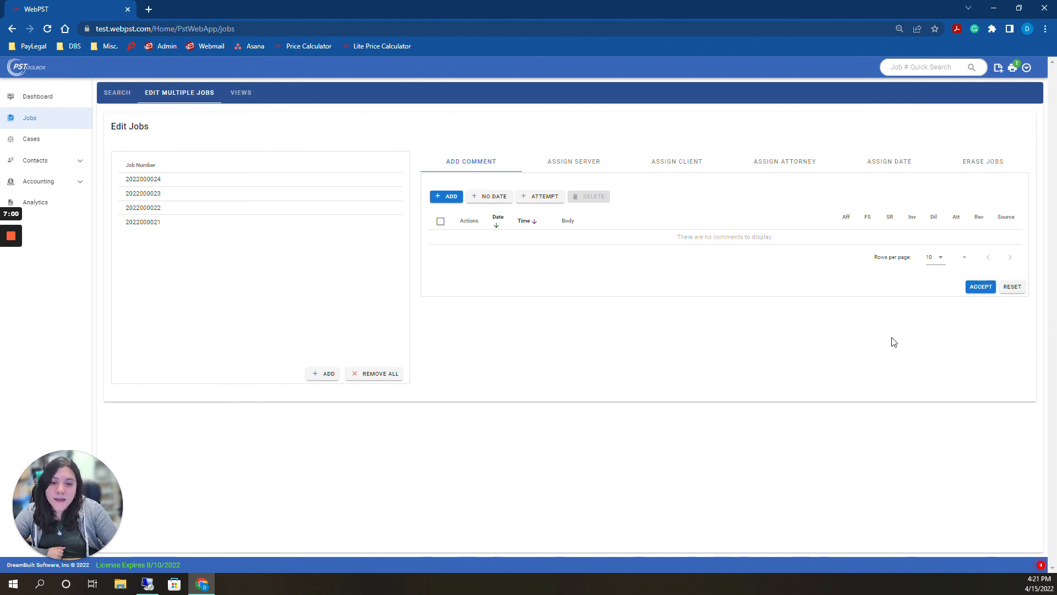
{"action": "mouse_move", "coordinate": [12, 256]}
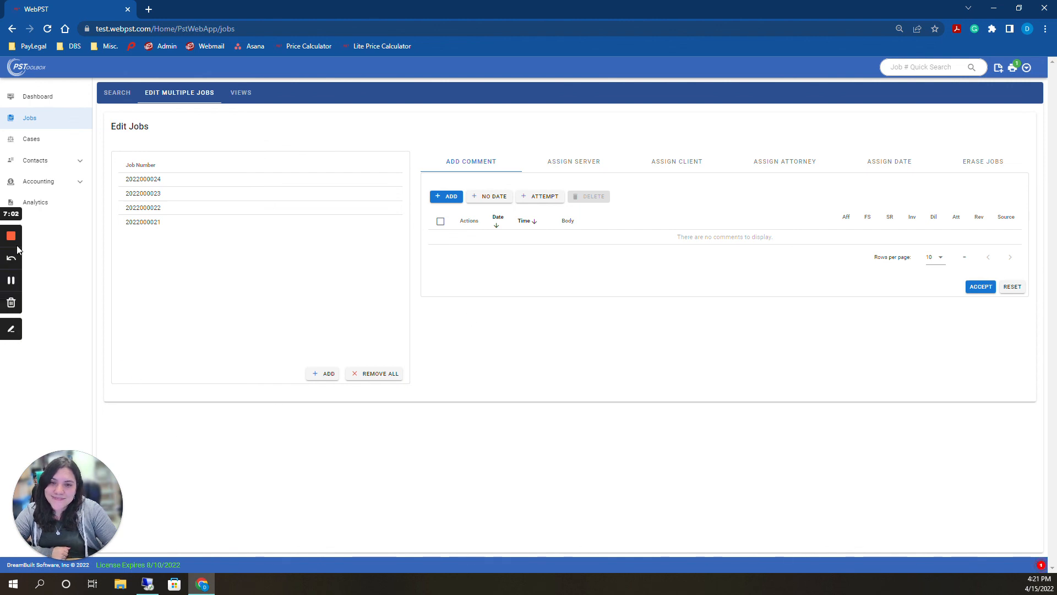